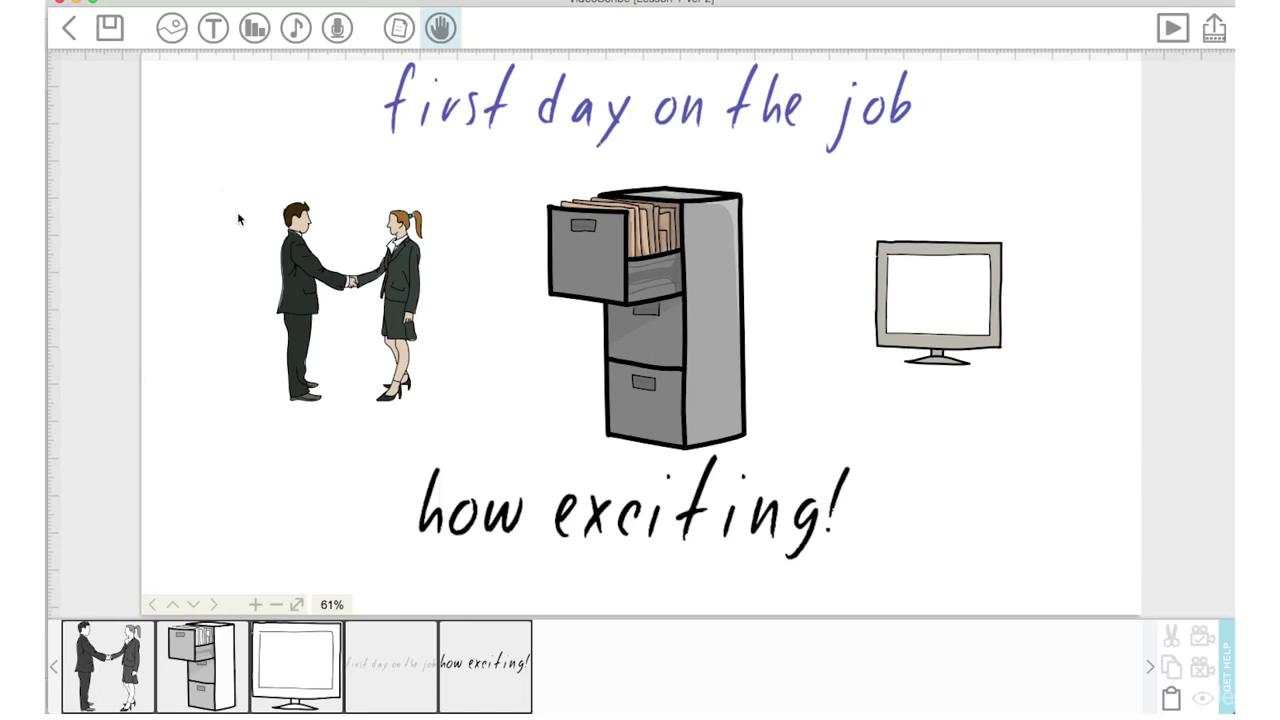
# - Give the filing cabinet a Move In animation entering from the bottom-left corner
pyautogui.click(201, 665)
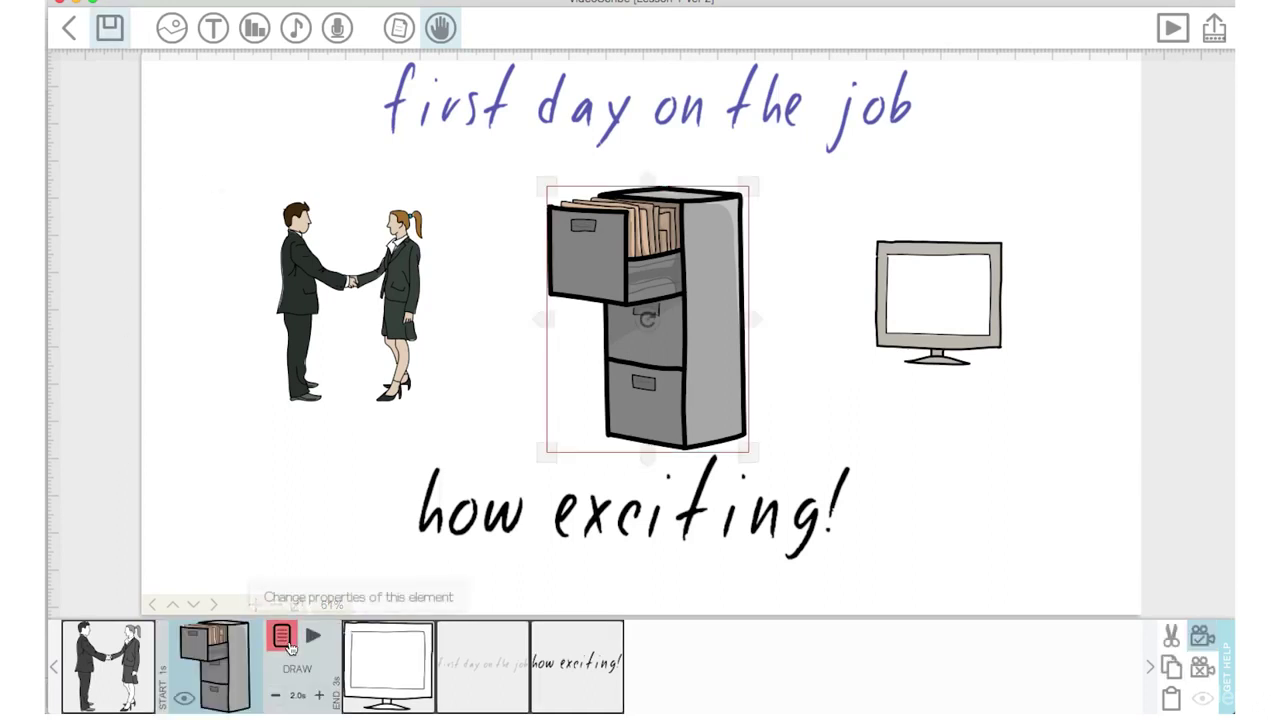
pyautogui.click(287, 645)
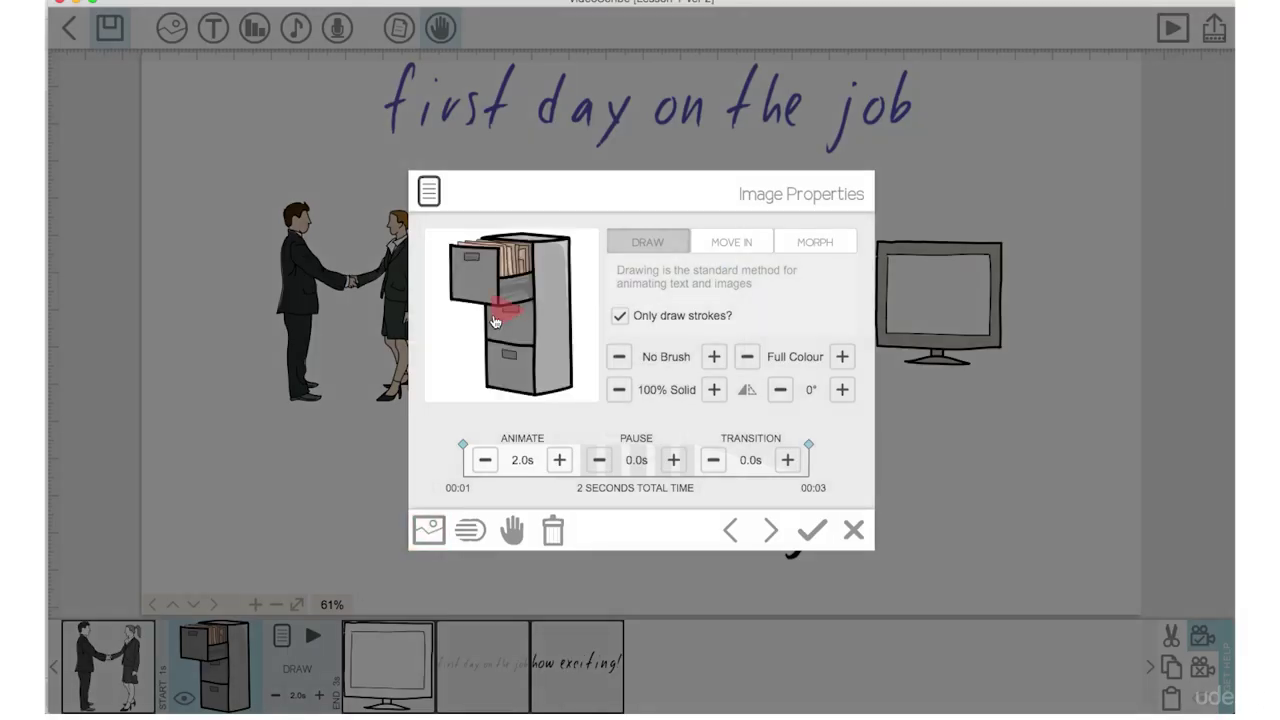
pyautogui.click(732, 245)
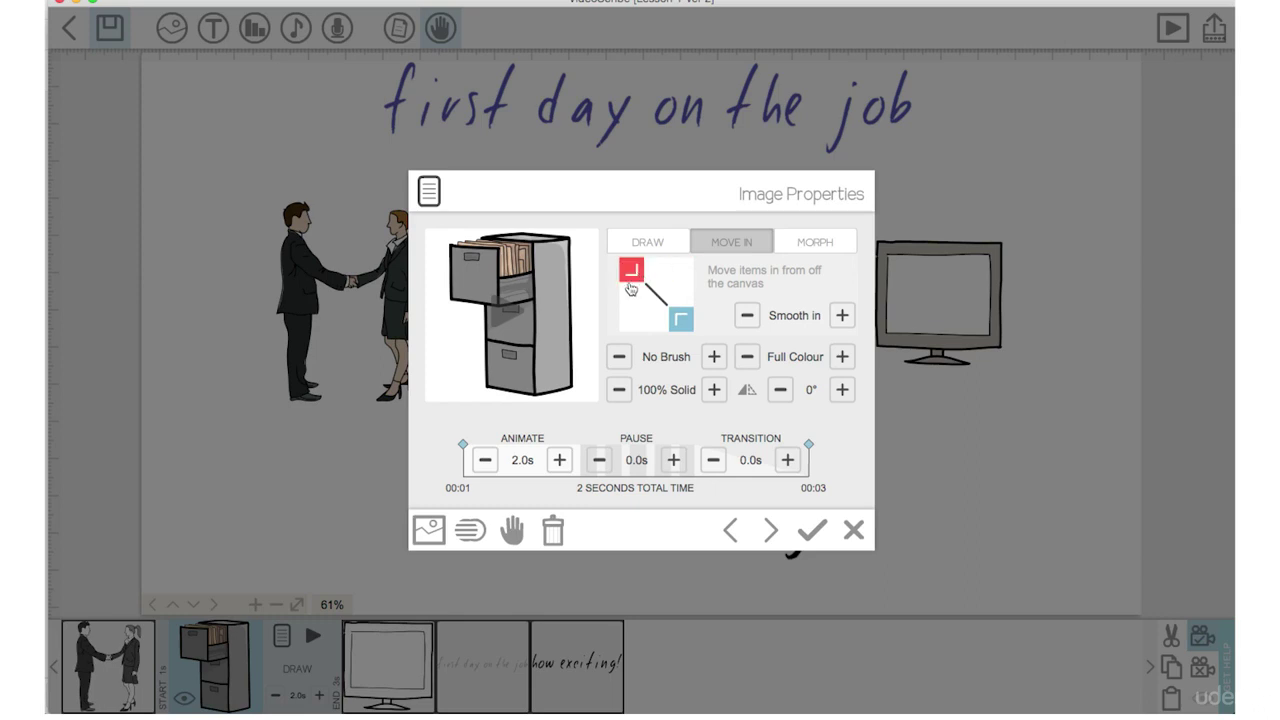
pyautogui.click(629, 321)
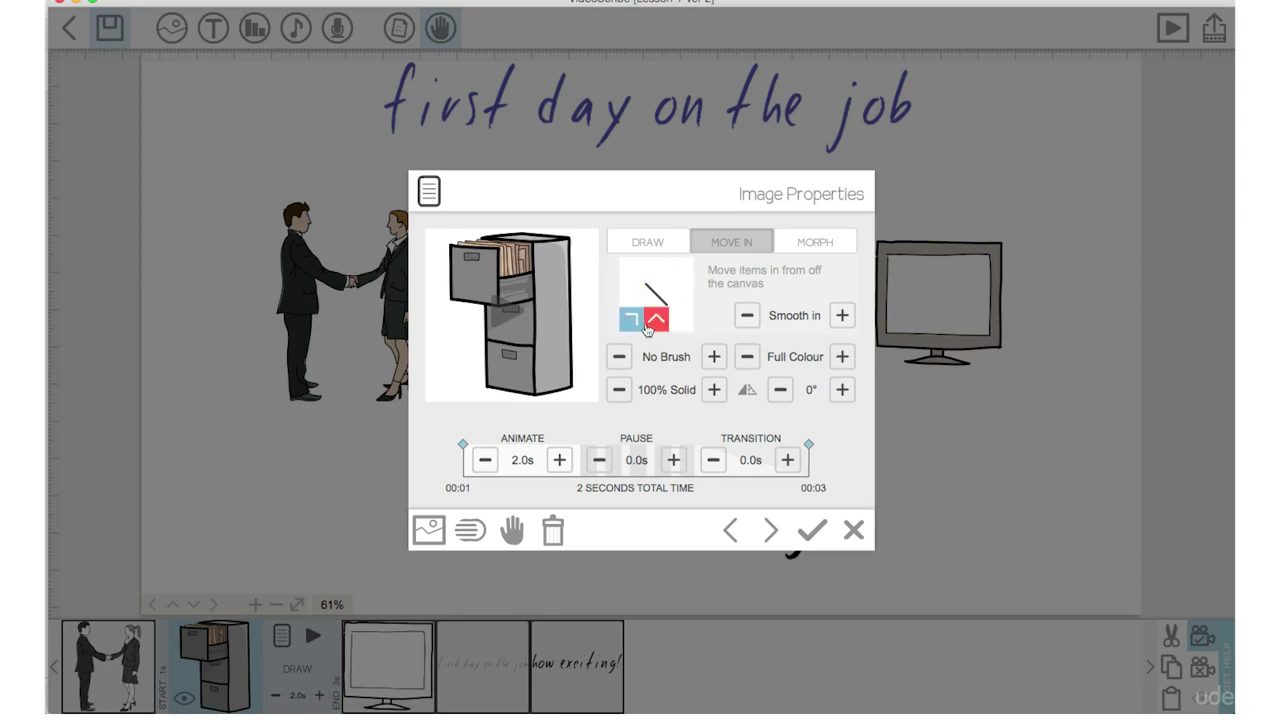
pyautogui.click(629, 321)
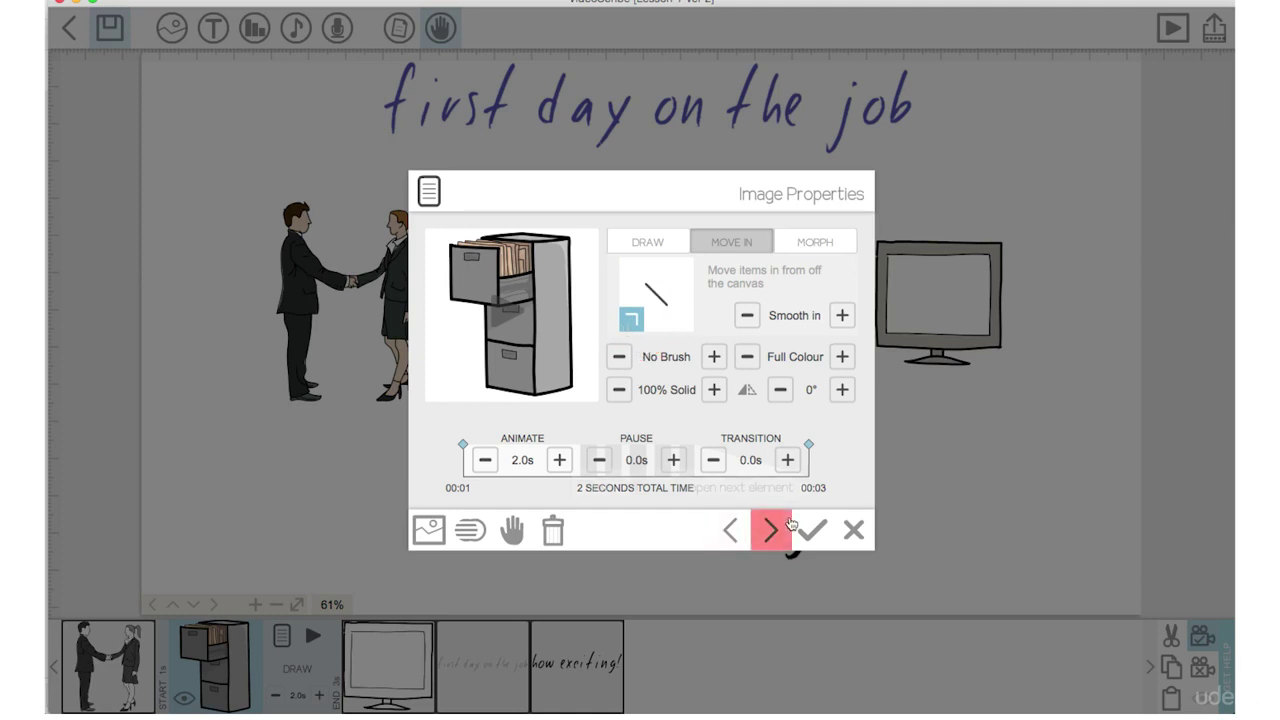
pyautogui.click(812, 530)
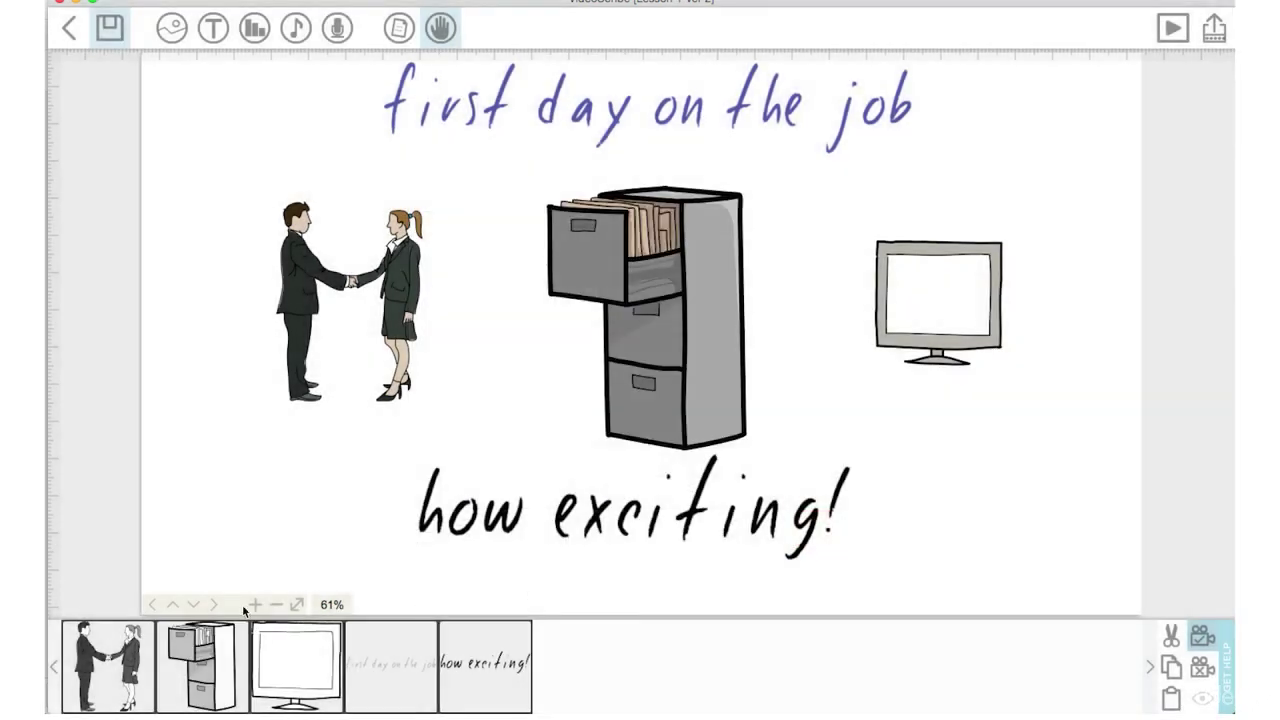
pyautogui.click(230, 676)
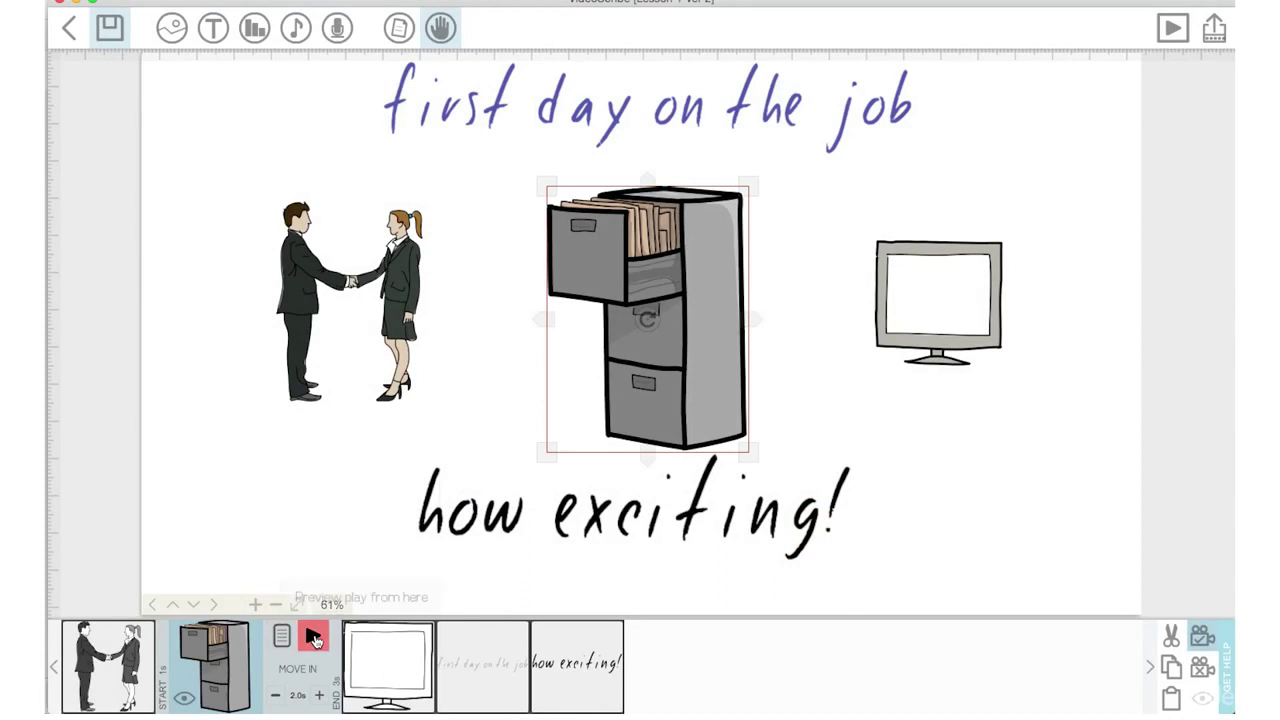
pyautogui.click(313, 635)
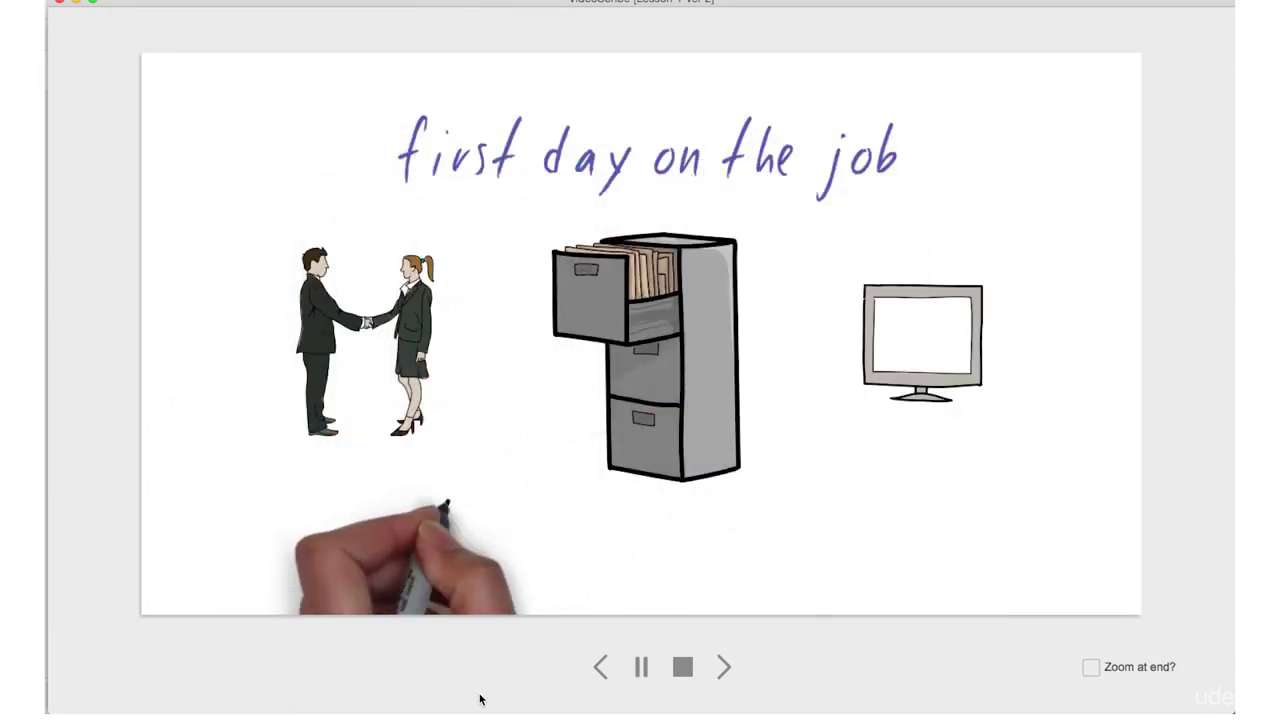
pyautogui.click(683, 667)
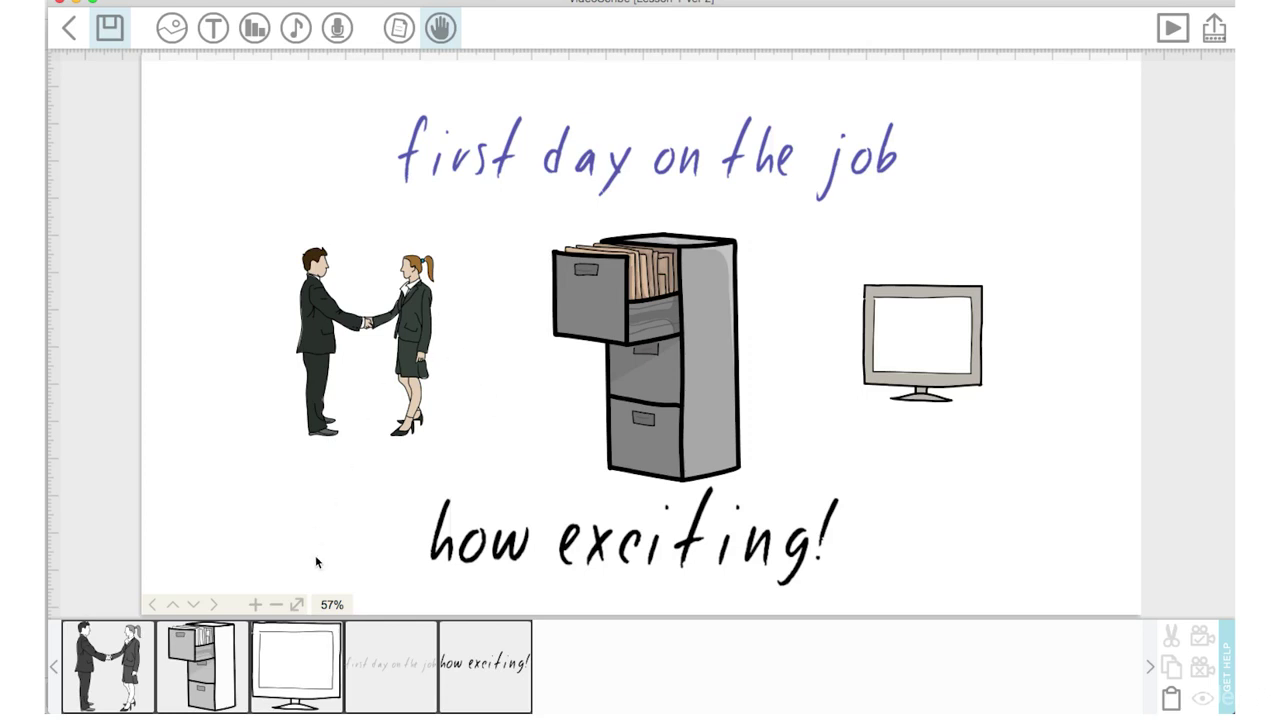
# - Set the filing cabinet to morph from the handshake image
pyautogui.click(213, 662)
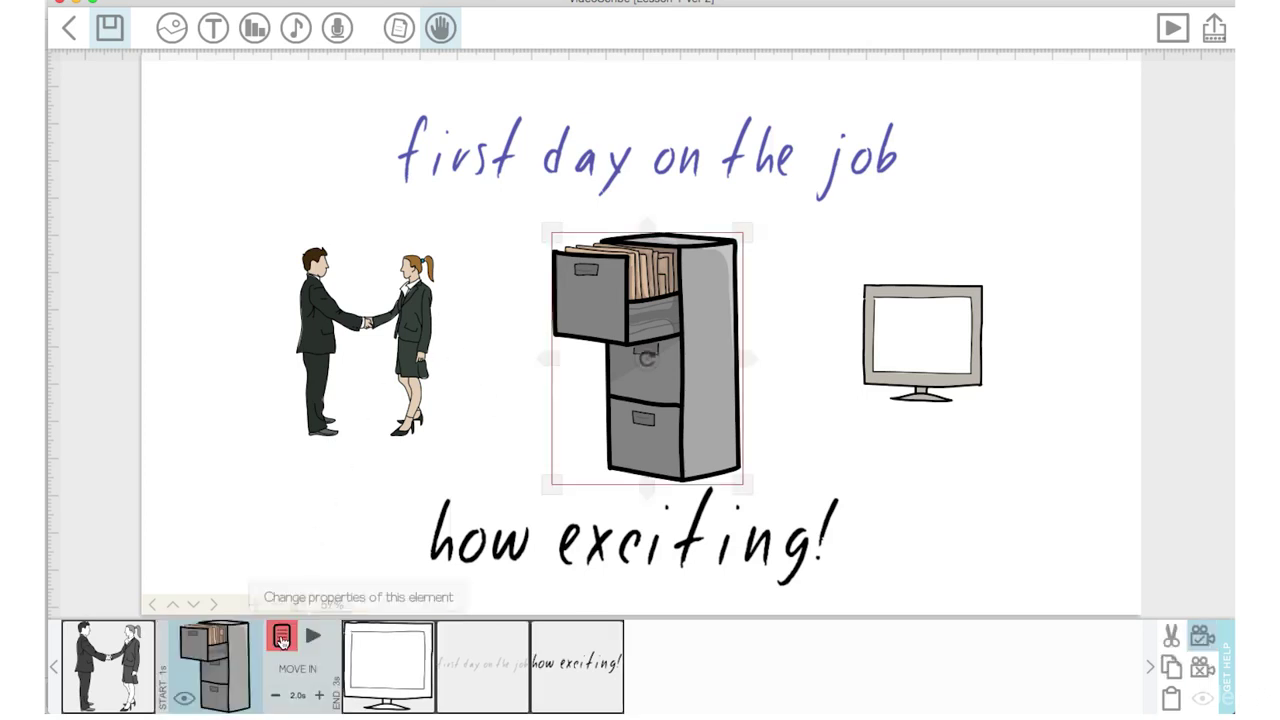
pyautogui.click(281, 641)
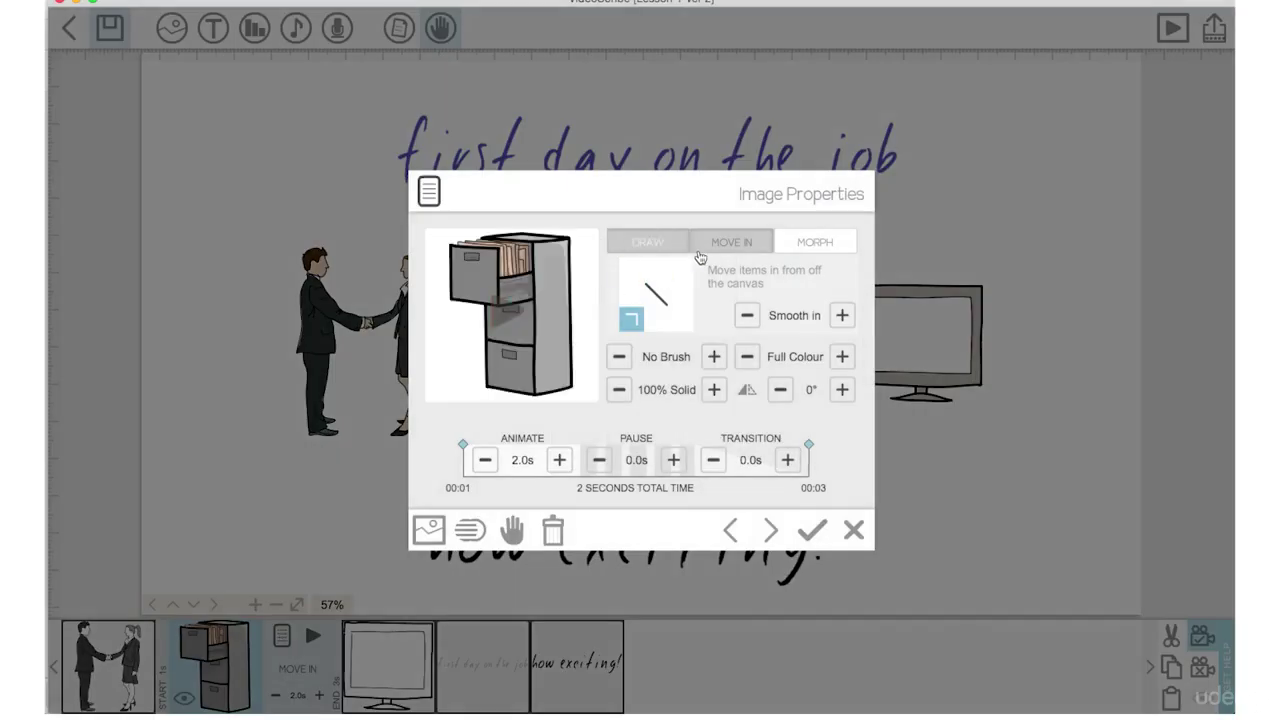
pyautogui.click(816, 249)
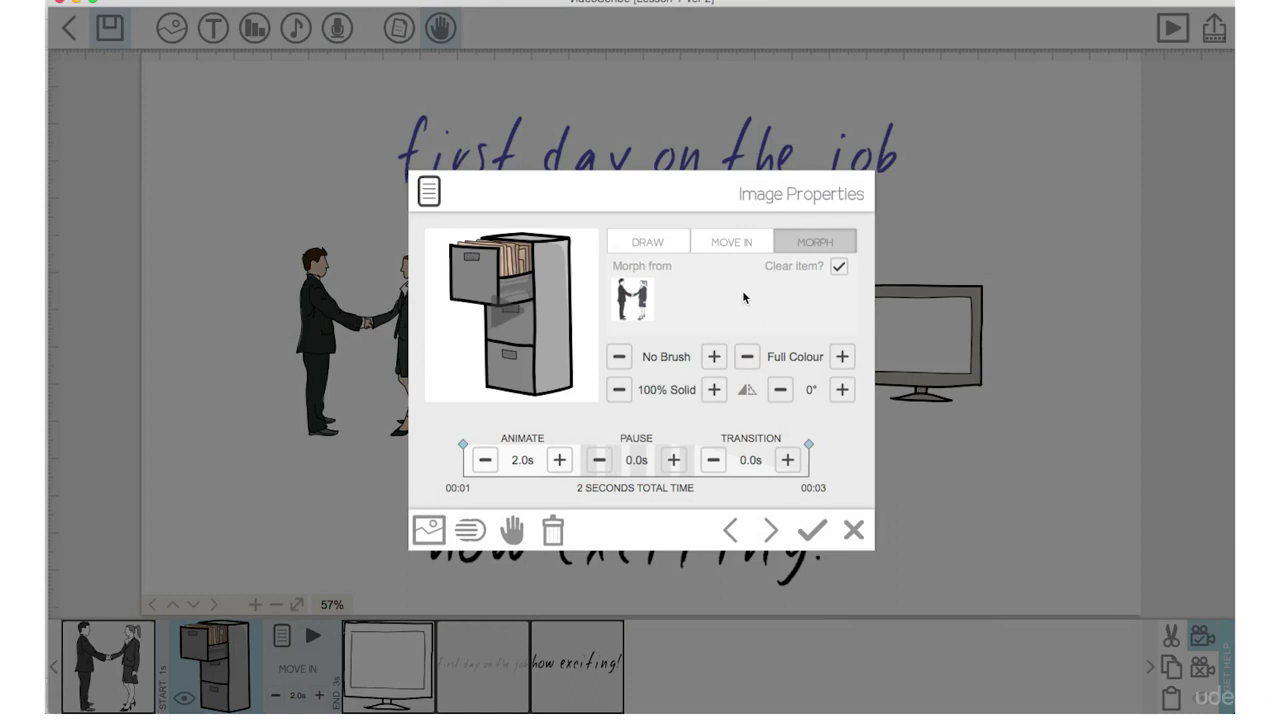
pyautogui.click(650, 308)
pyautogui.click(640, 298)
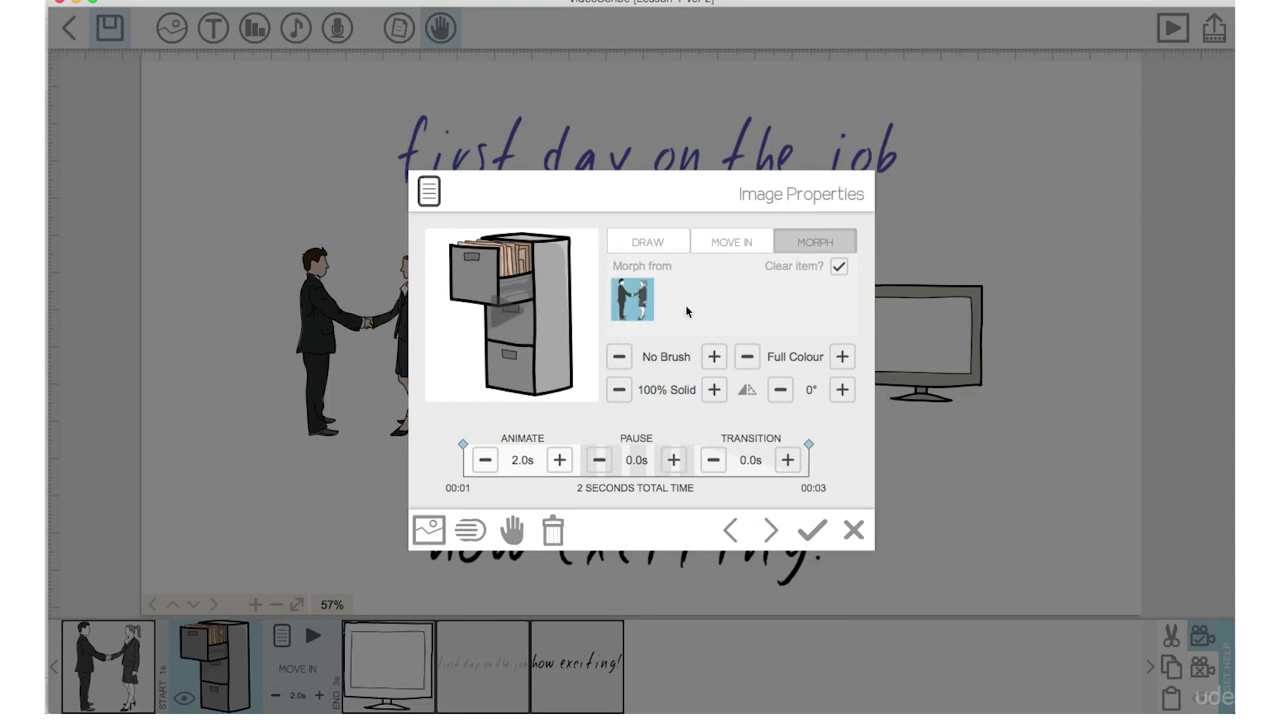
pyautogui.click(811, 530)
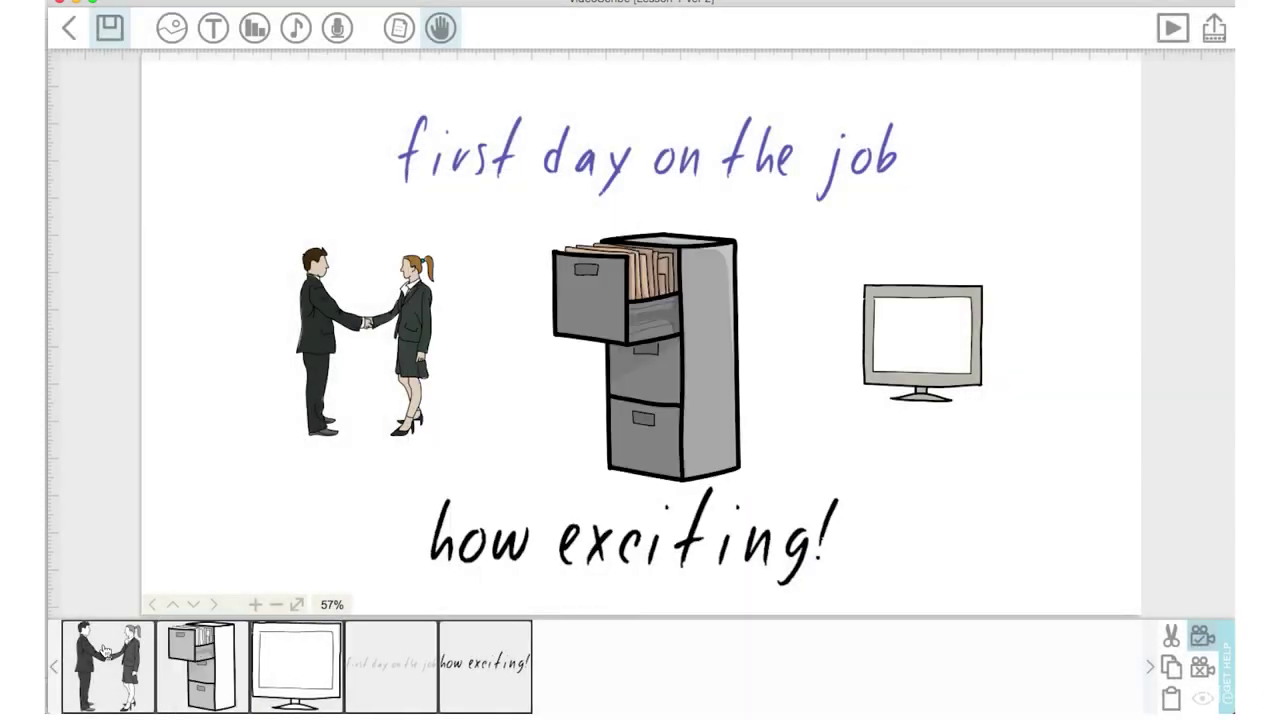
# - Preview the scene starting from the handshake image
pyautogui.click(105, 650)
pyautogui.click(224, 633)
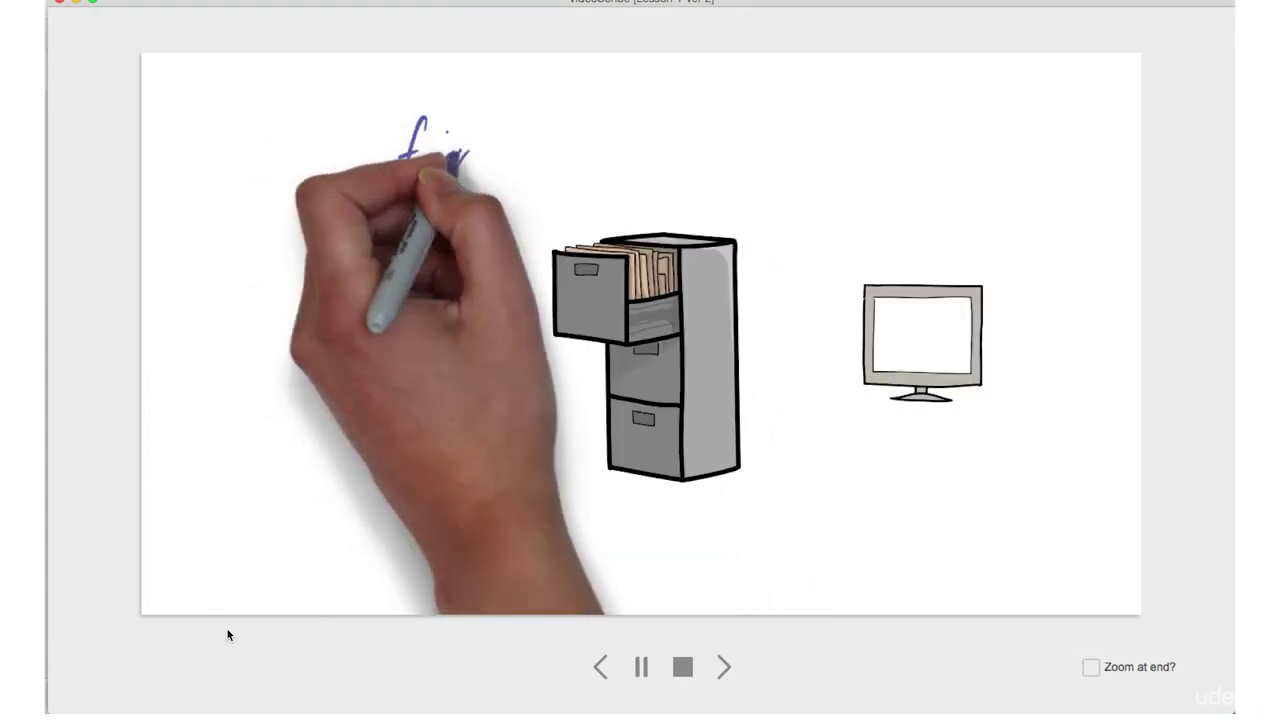
pyautogui.click(683, 667)
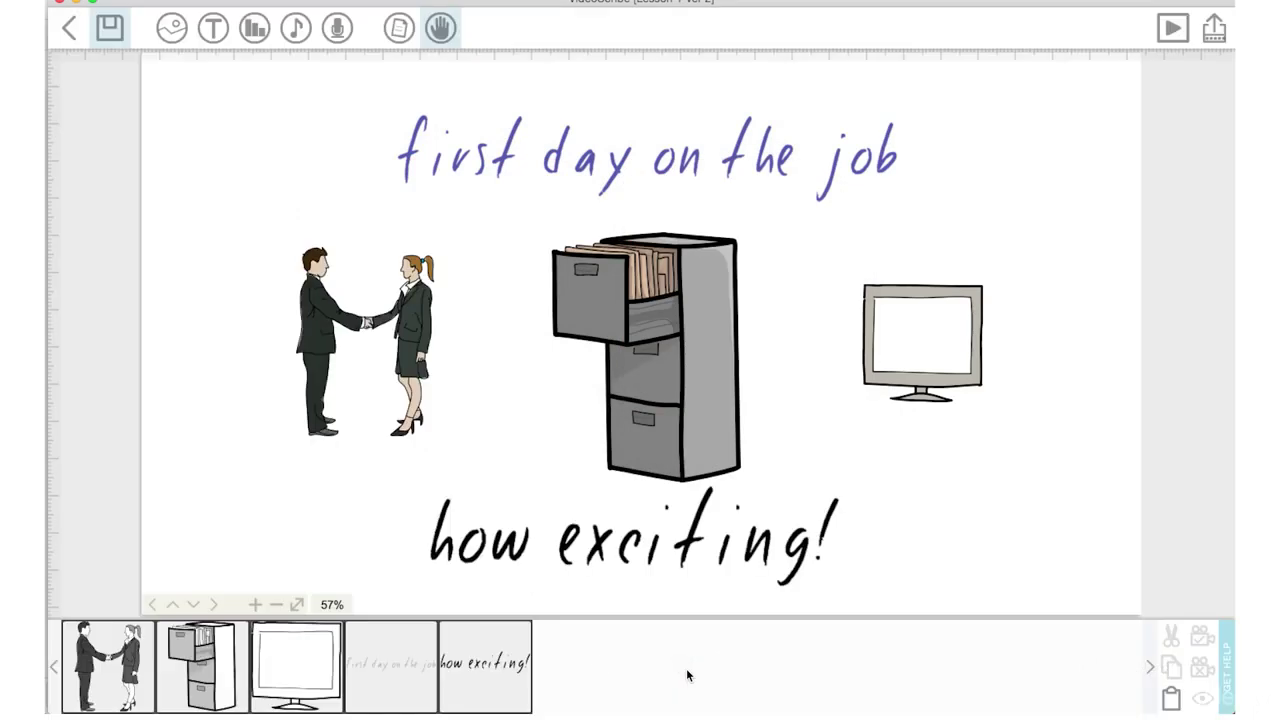
# - Switch the filing cabinet's animation back to Draw
pyautogui.doubleClick(556, 420)
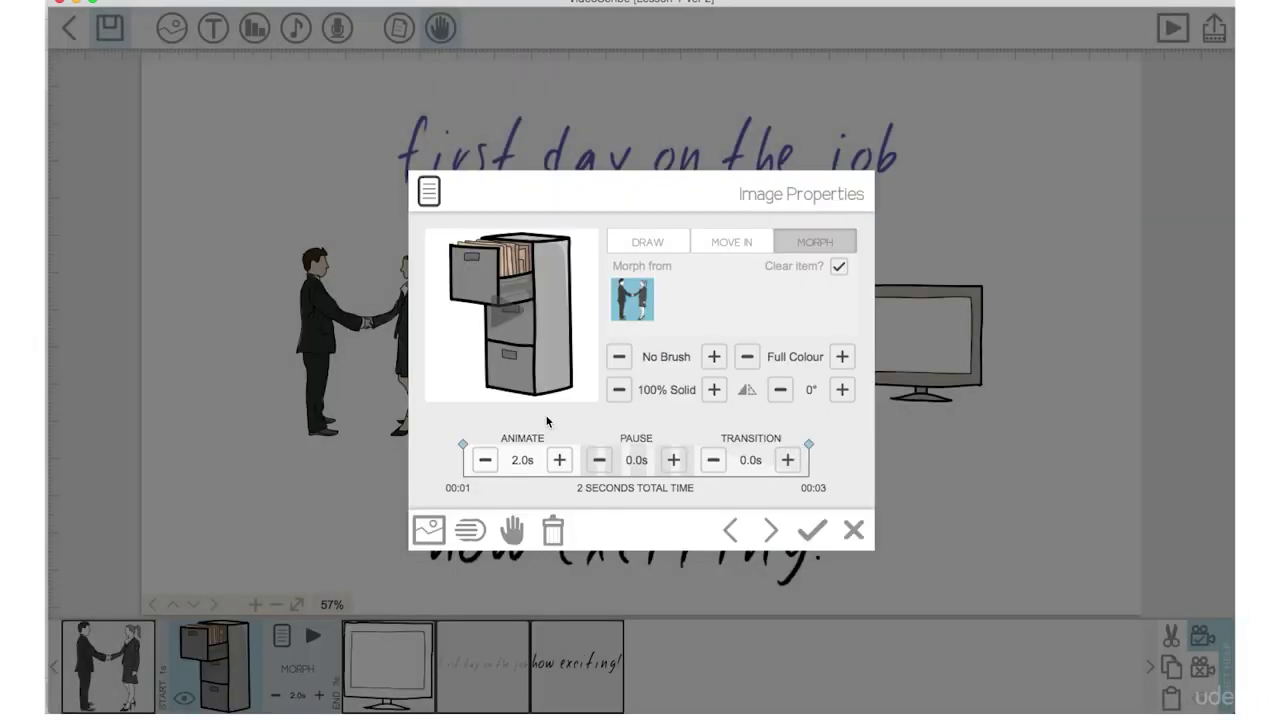
pyautogui.click(660, 240)
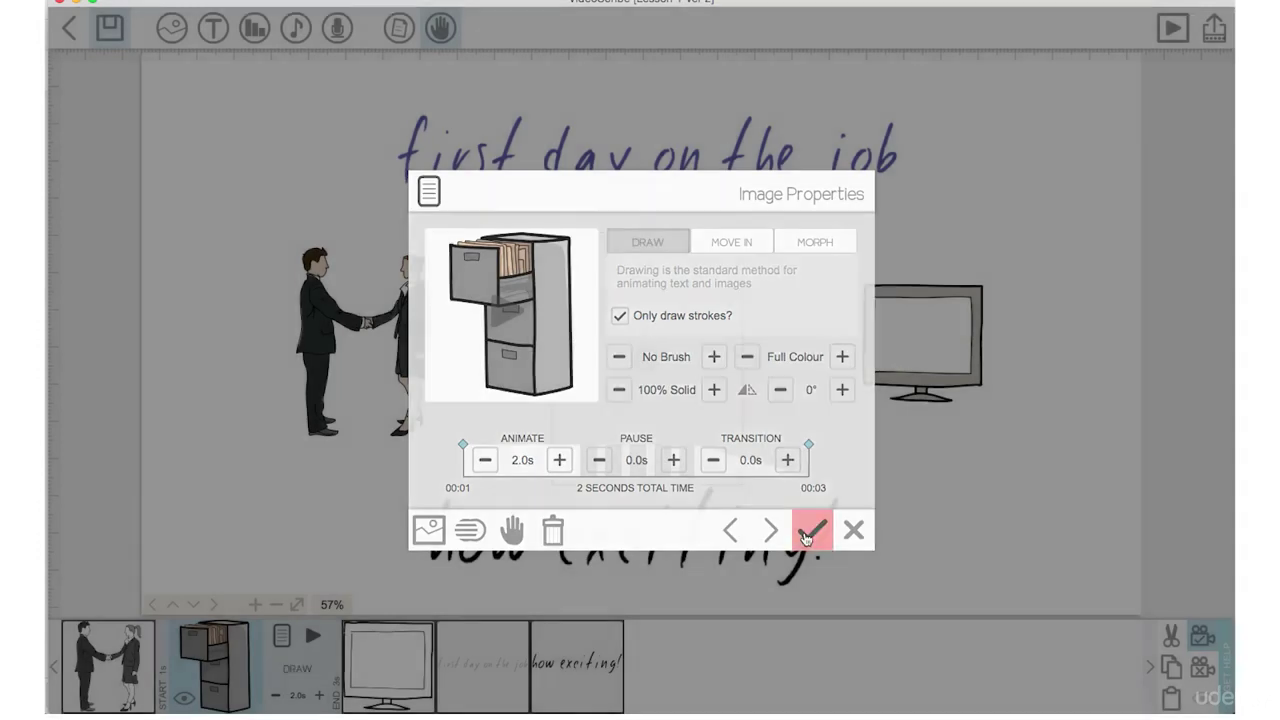
pyautogui.click(810, 530)
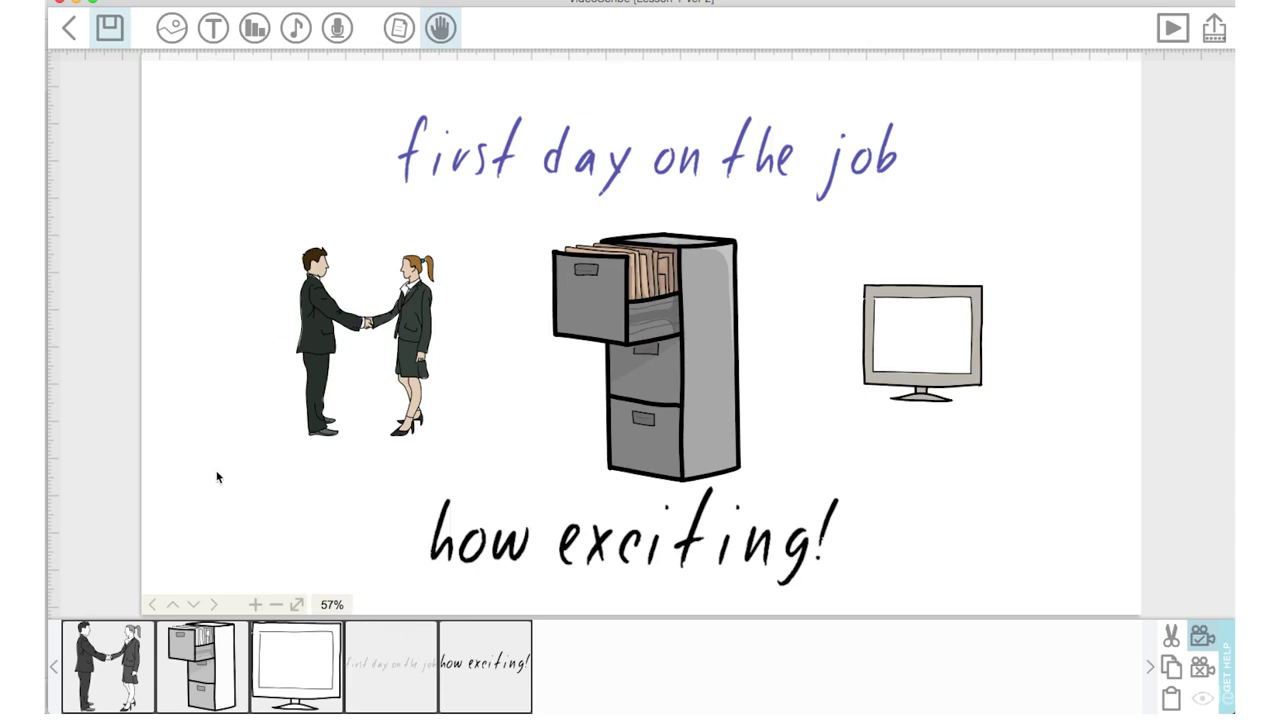
# - Search the image library for 'scribble out' and add the scribble image to the canvas
pyautogui.click(170, 32)
pyautogui.click(503, 242)
pyautogui.write('sci')
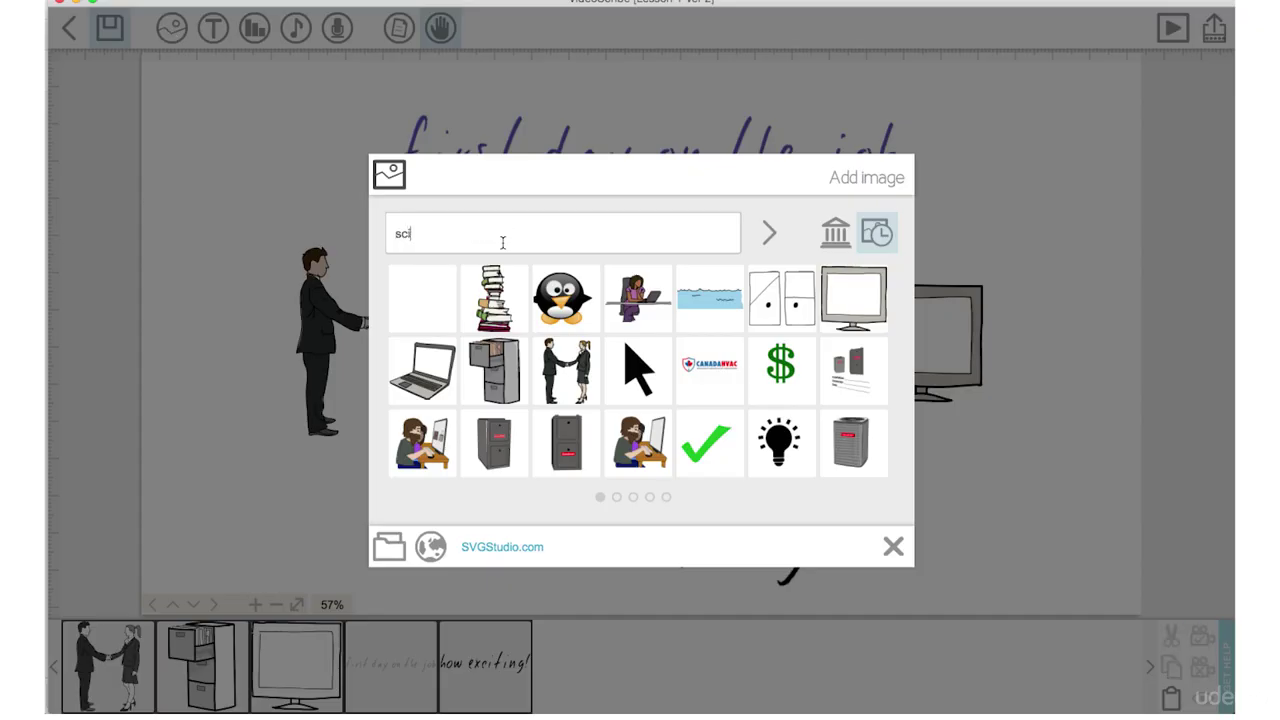
pyautogui.write('ibble out')
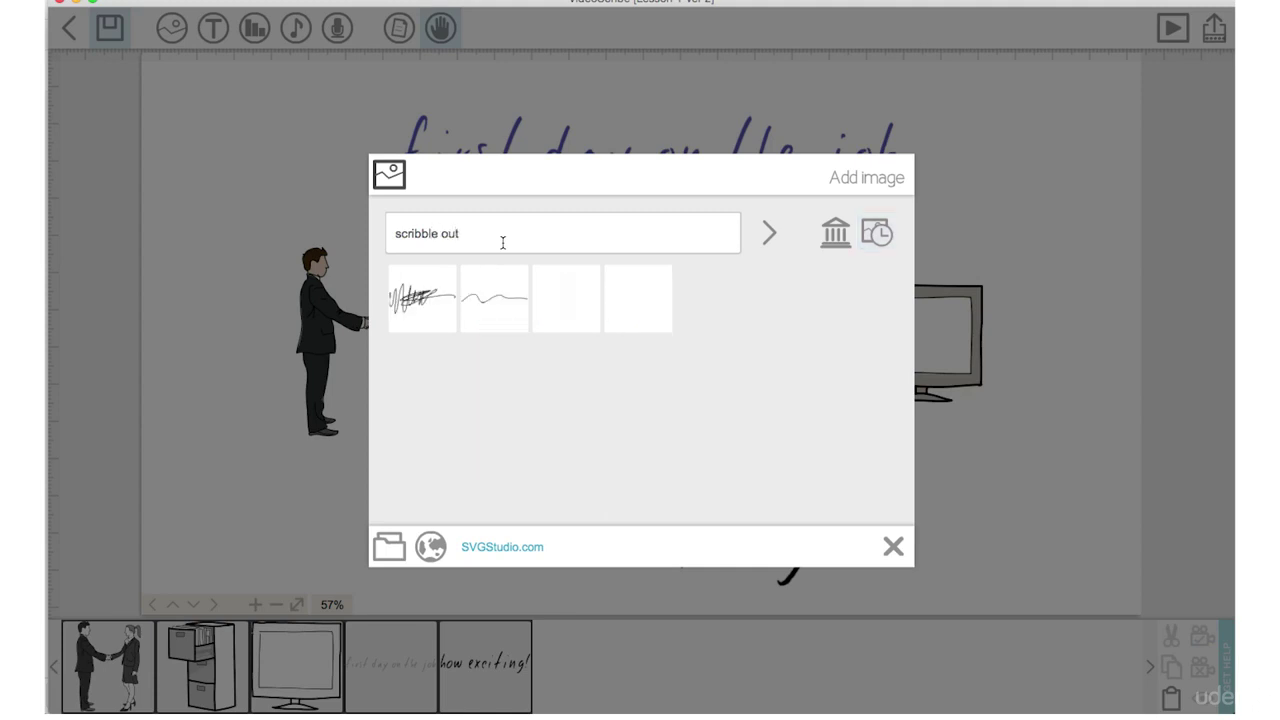
pyautogui.click(427, 295)
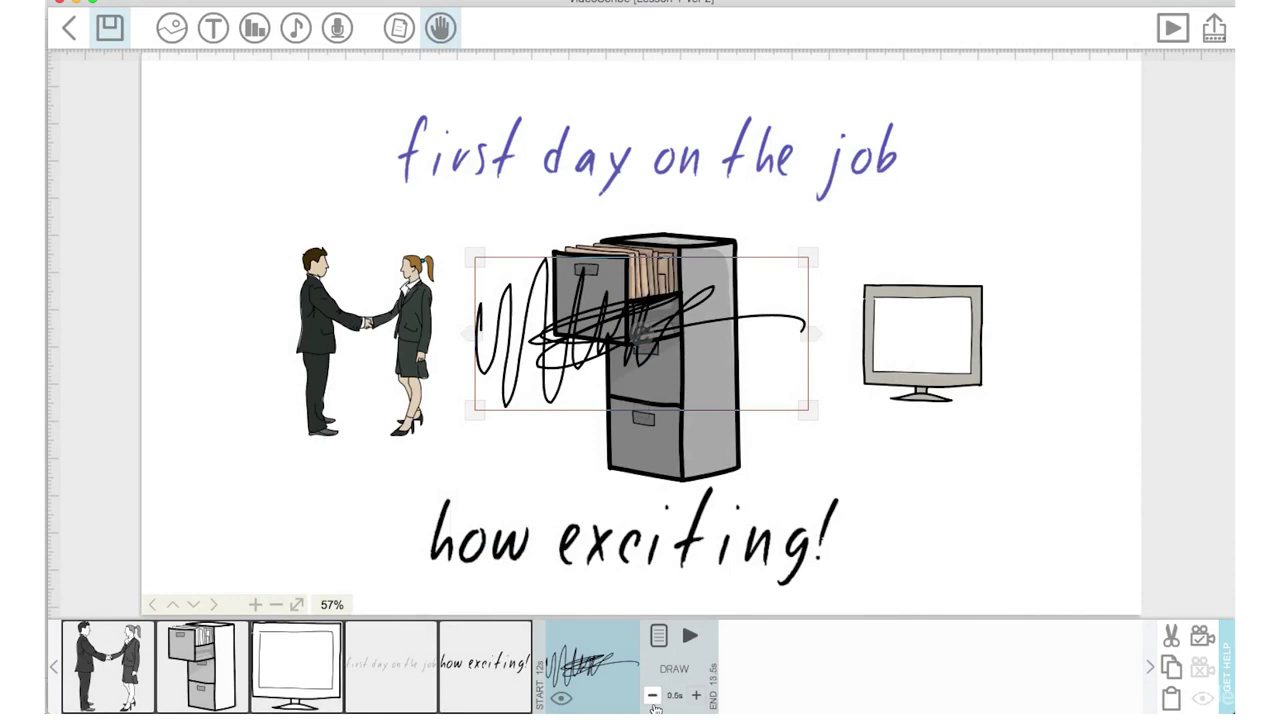
# - Preview from the scribble, then replace it with the white scribble-out image from the 'scribble out' search
pyautogui.click(689, 636)
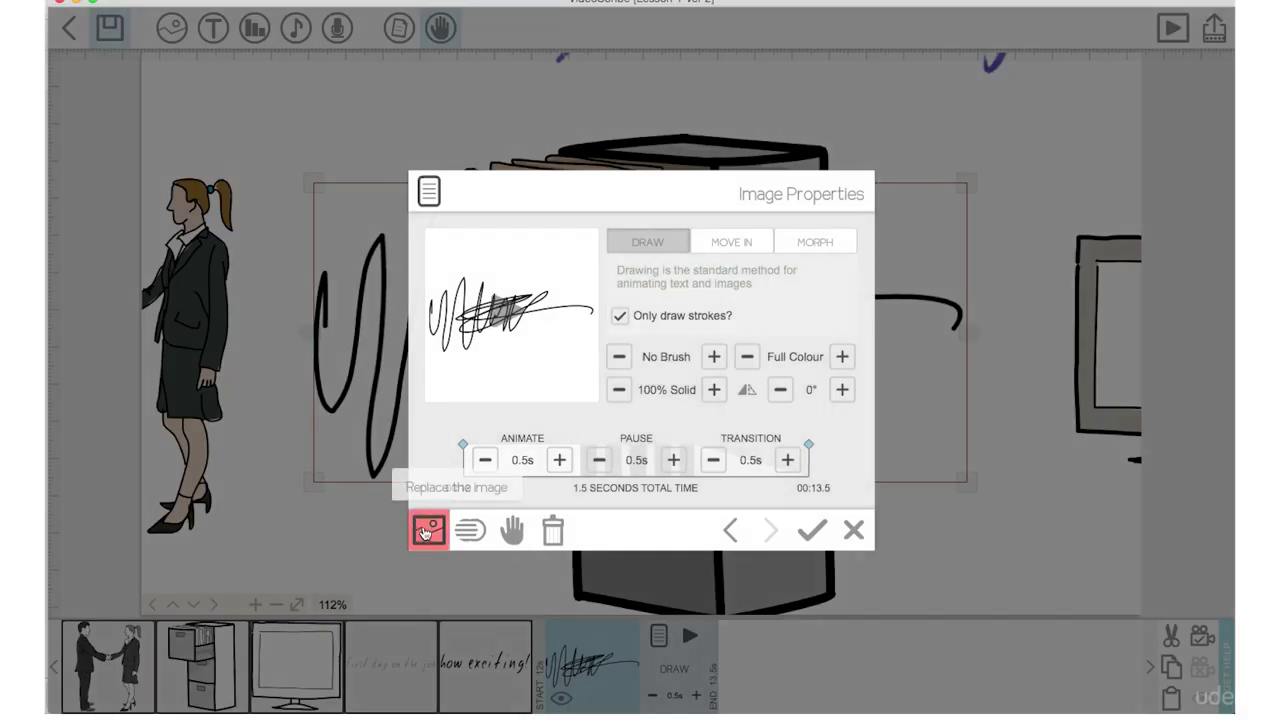
pyautogui.click(426, 532)
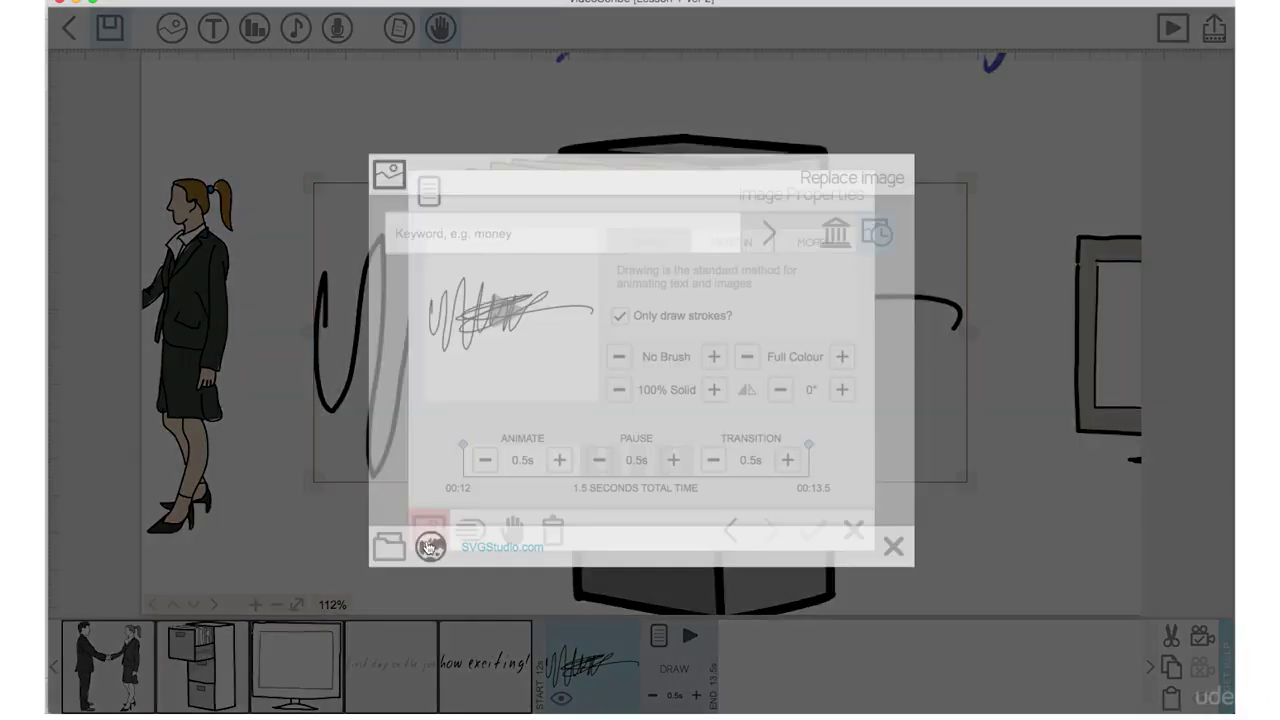
pyautogui.write('scribble out')
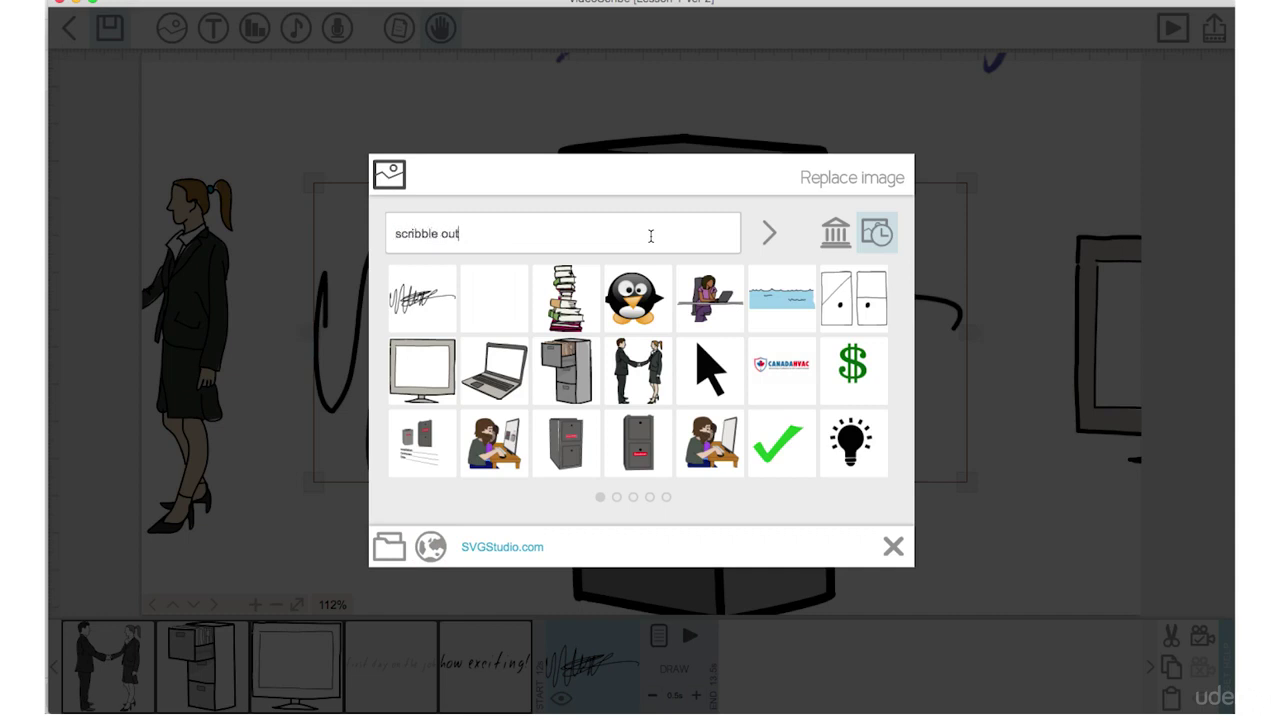
pyautogui.press('Return')
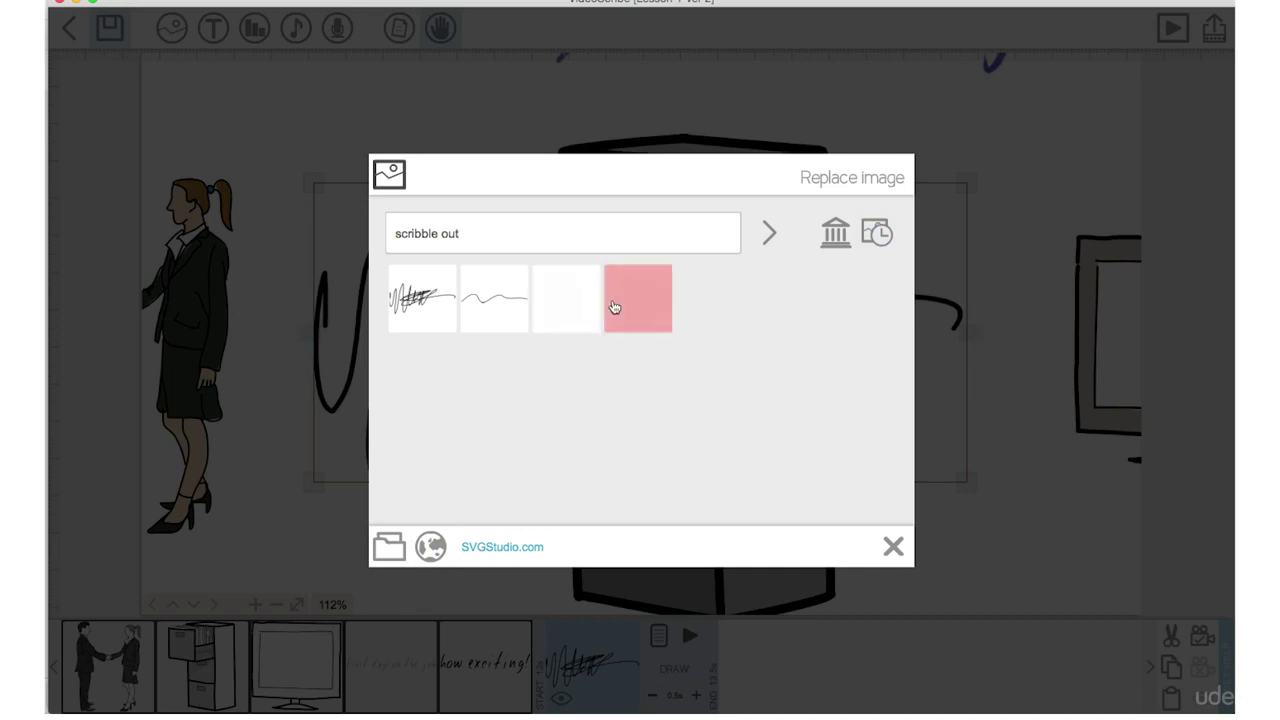
pyautogui.click(566, 308)
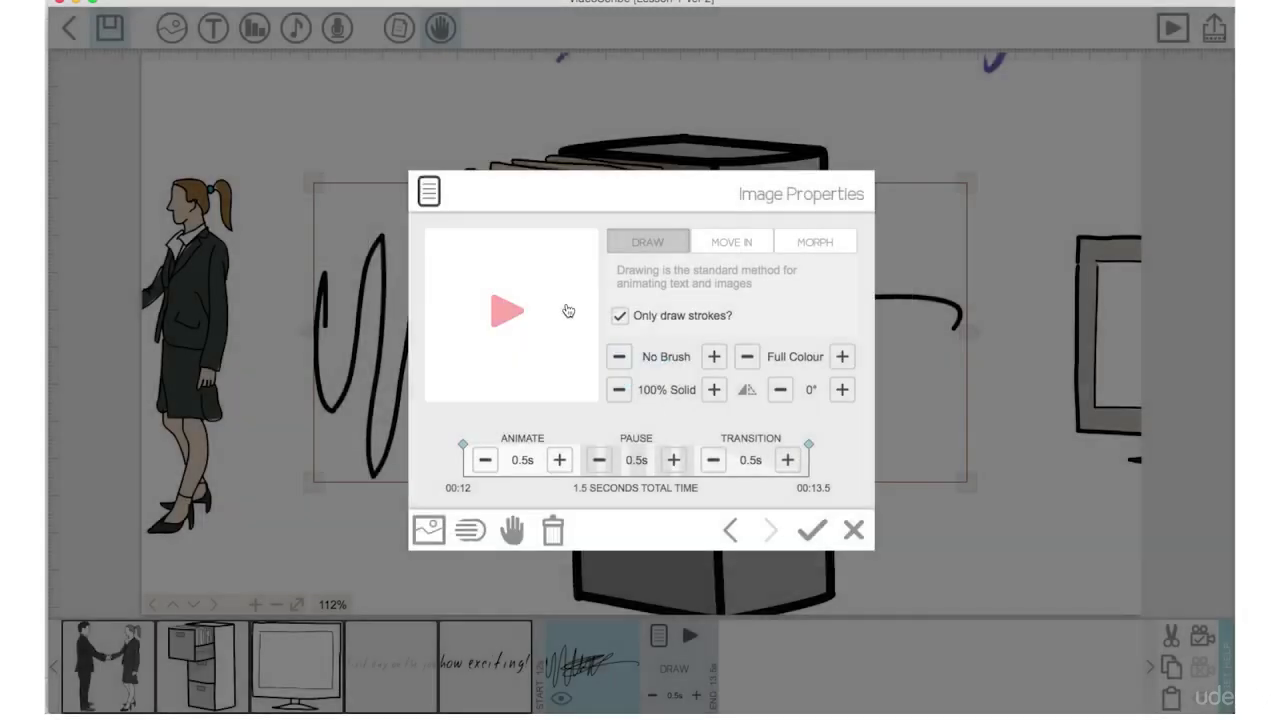
pyautogui.click(811, 530)
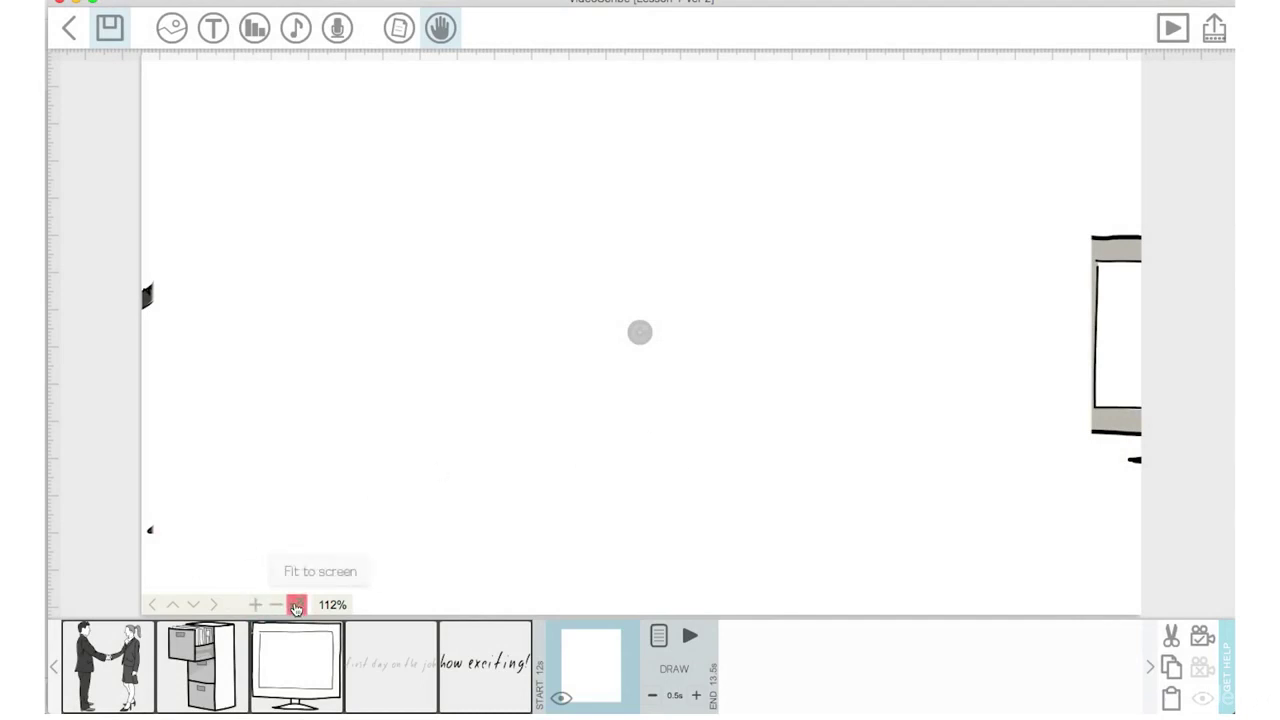
# - Fit the scene to the screen and resize the white scribble-out element
pyautogui.click(296, 608)
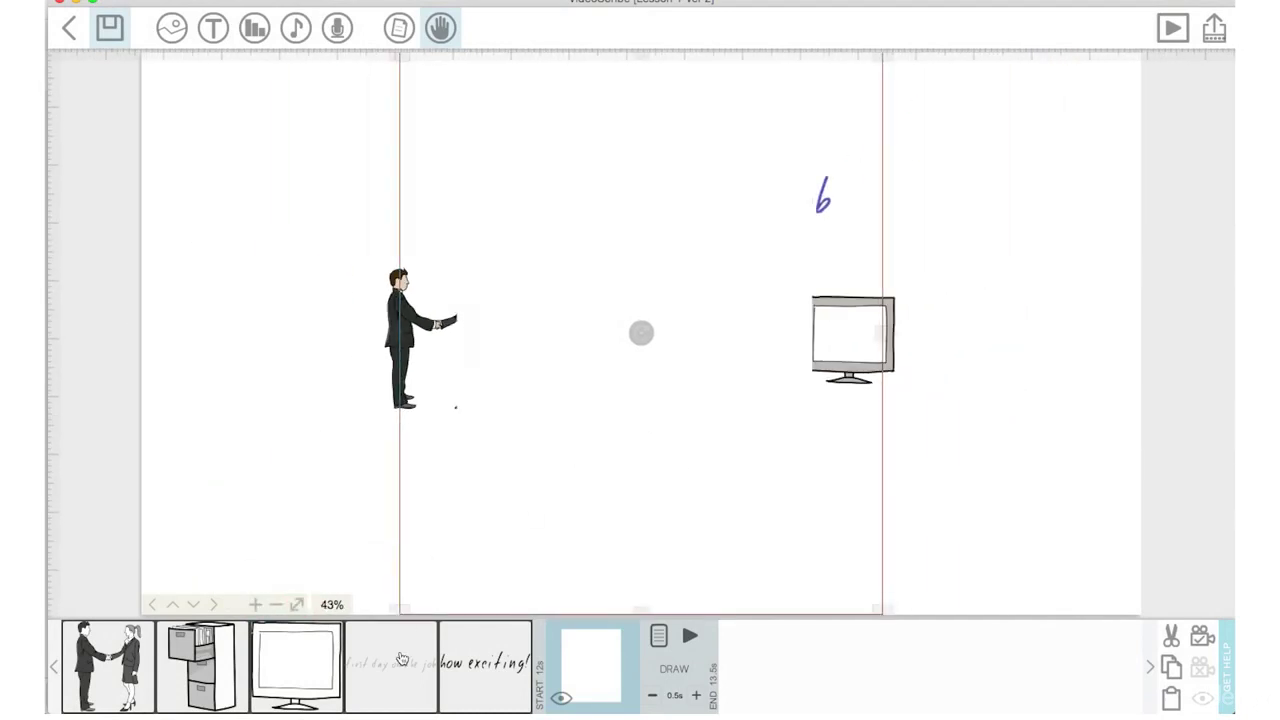
pyautogui.moveTo(398, 612); pyautogui.dragTo(547, 444)
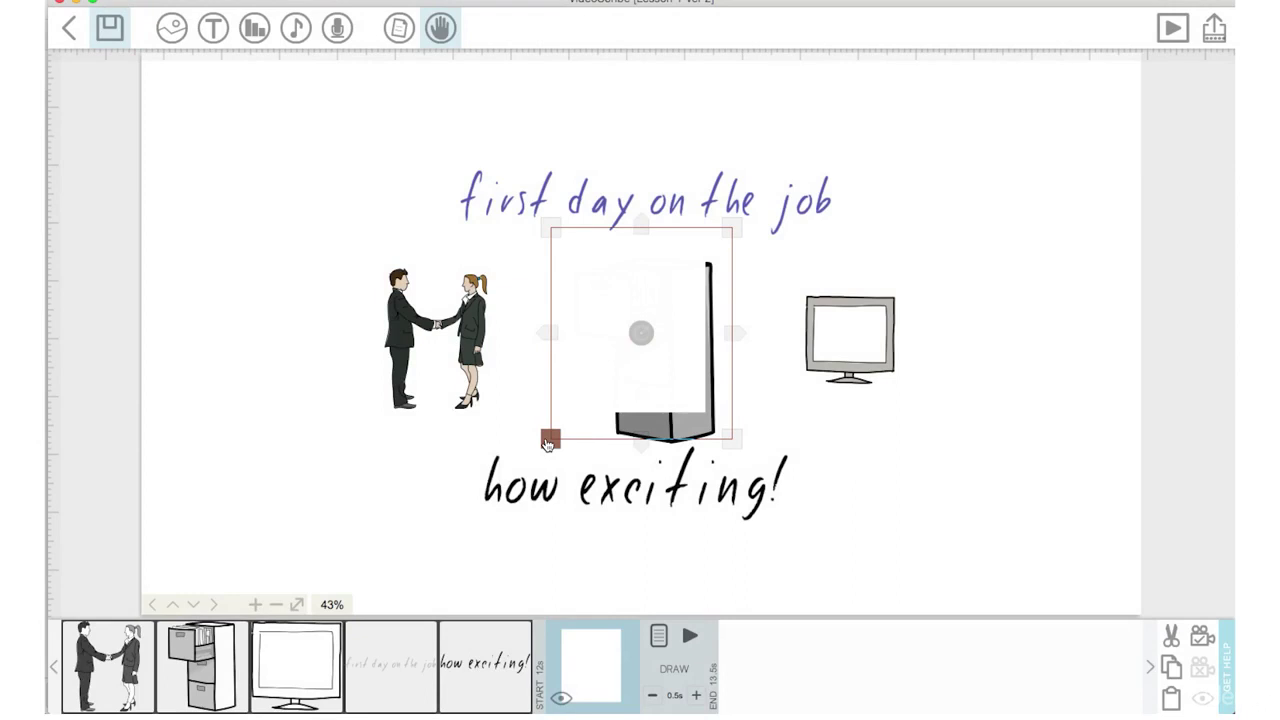
pyautogui.moveTo(548, 444); pyautogui.dragTo(522, 467)
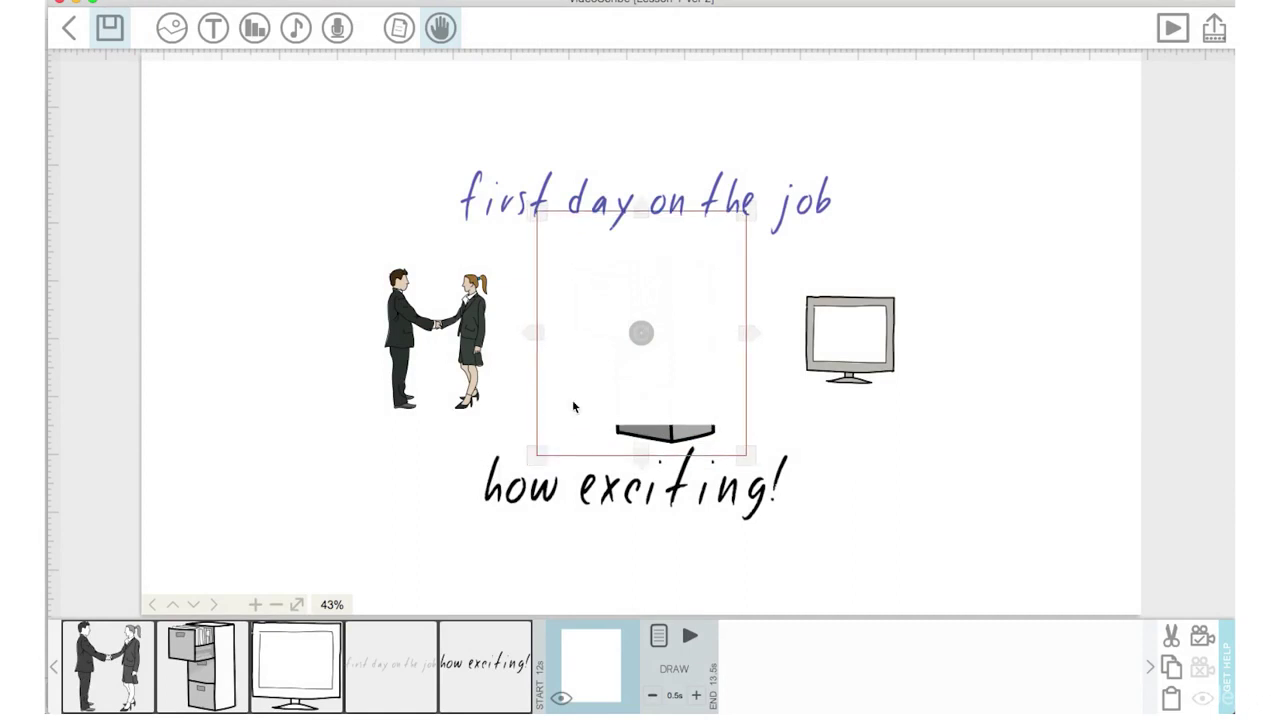
# - Move the scribble-out over the handshake couple and save its camera view
pyautogui.moveTo(604, 416)
pyautogui.mouseDown()
pyautogui.moveTo(755, 390)
pyautogui.moveTo(831, 389)
pyautogui.moveTo(871, 409)
pyautogui.mouseUp()
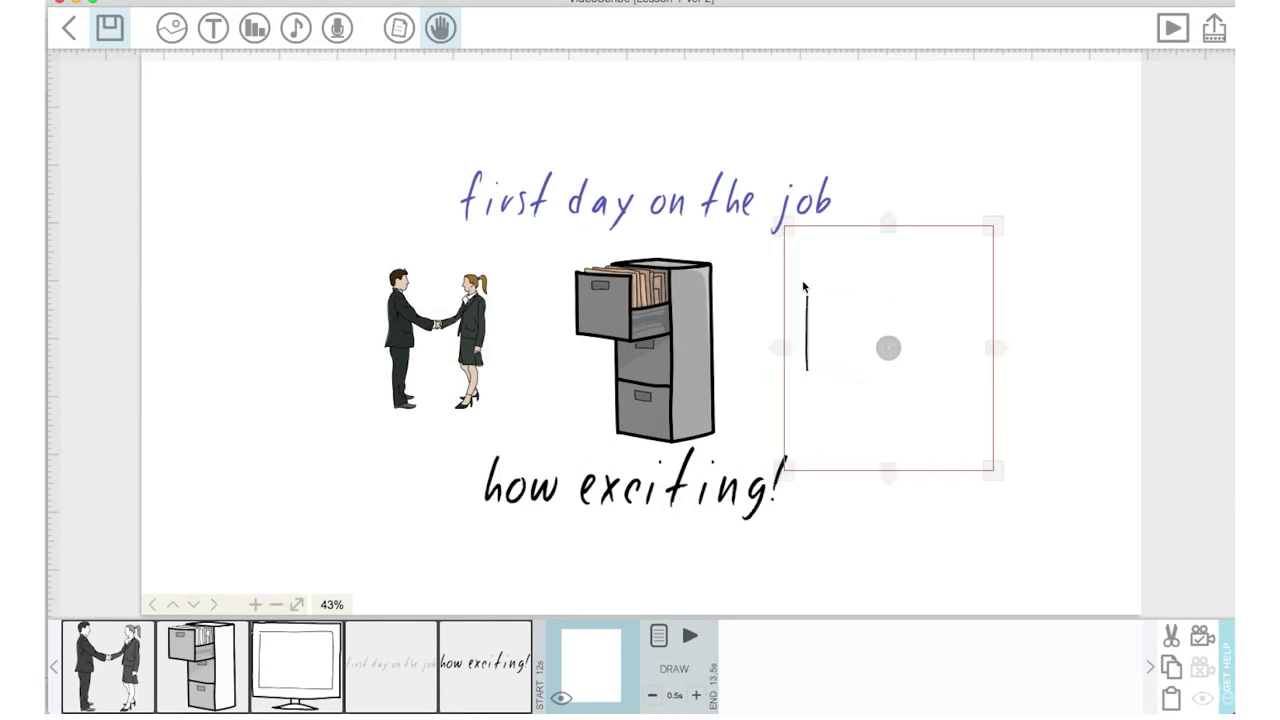
pyautogui.click(430, 287)
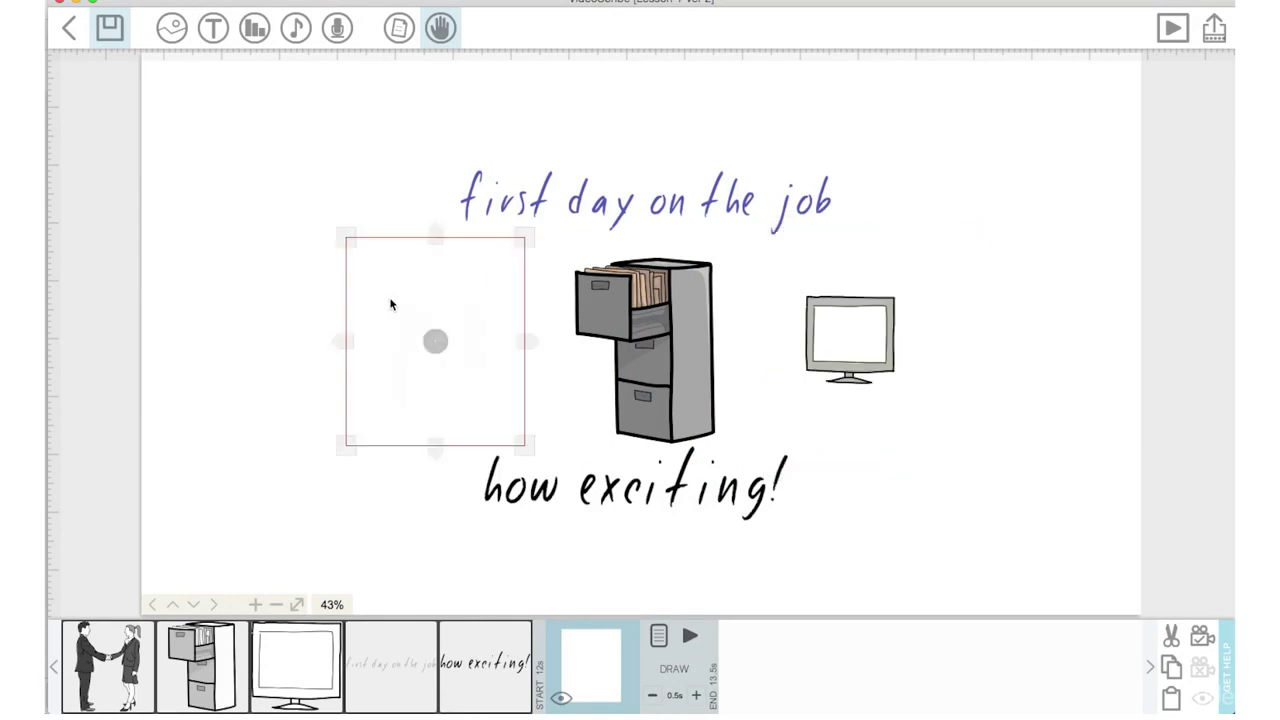
pyautogui.moveTo(400, 303)
pyautogui.mouseDown()
pyautogui.moveTo(494, 300)
pyautogui.moveTo(403, 297)
pyautogui.mouseUp()
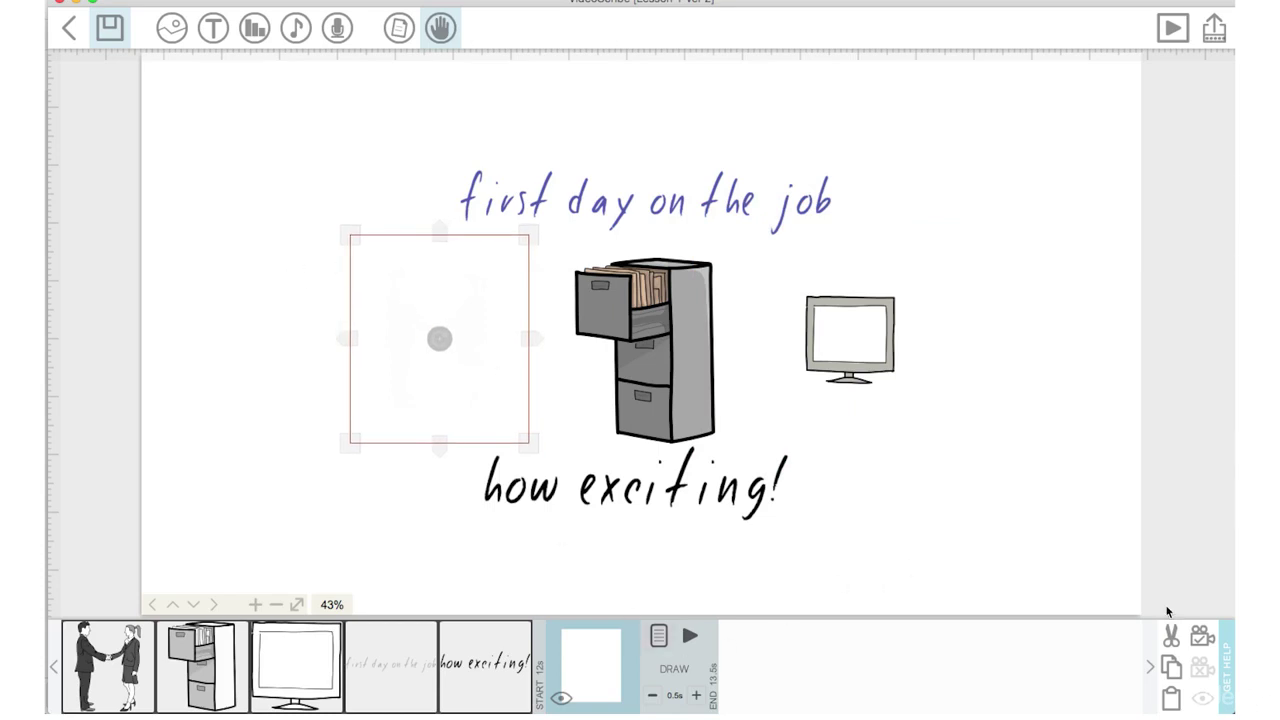
pyautogui.click(1190, 638)
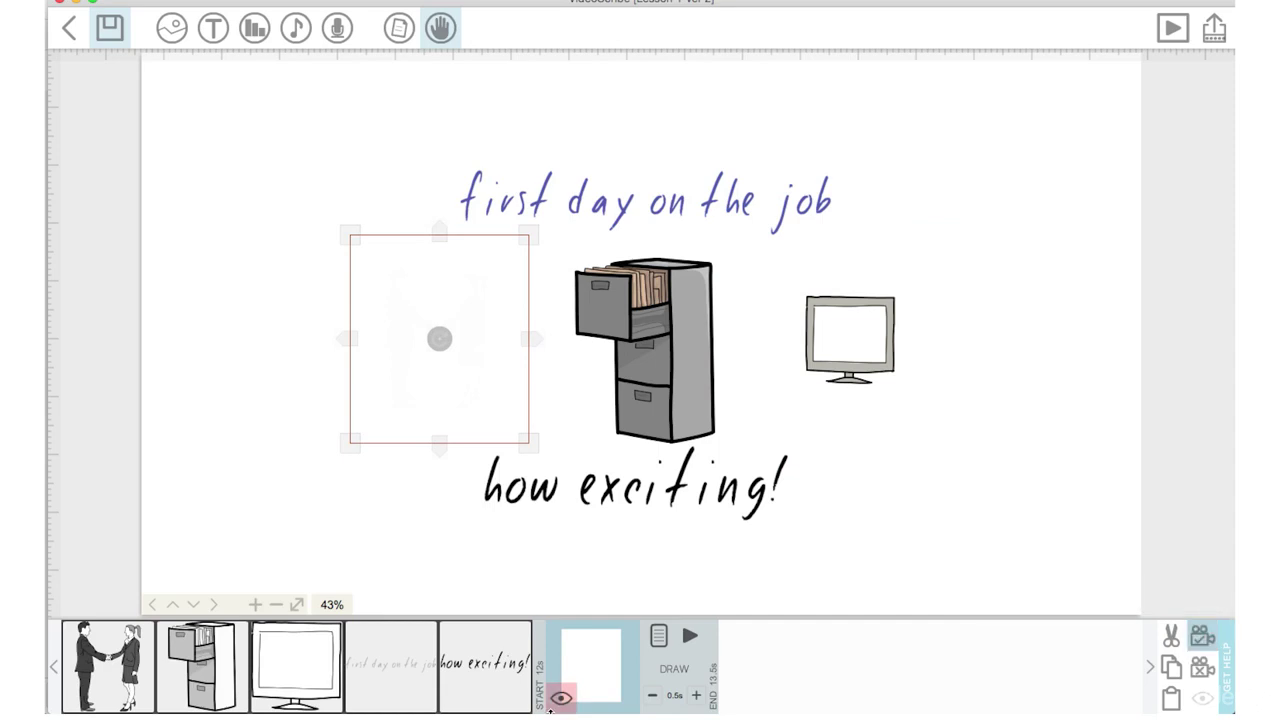
pyautogui.click(120, 658)
# - Play a preview of the whole scene
pyautogui.click(222, 637)
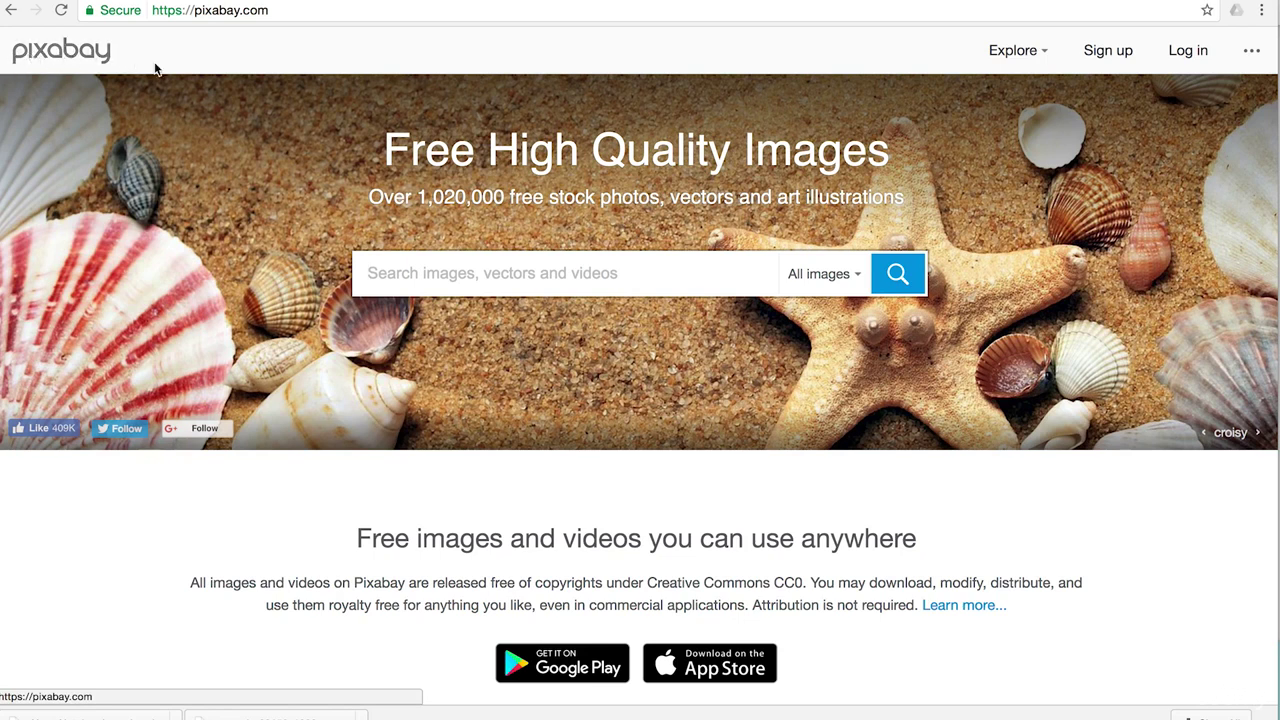
# - Search Pixabay for 'cartoon' and scroll through the results
pyautogui.click(451, 259)
pyautogui.write('cartoon')
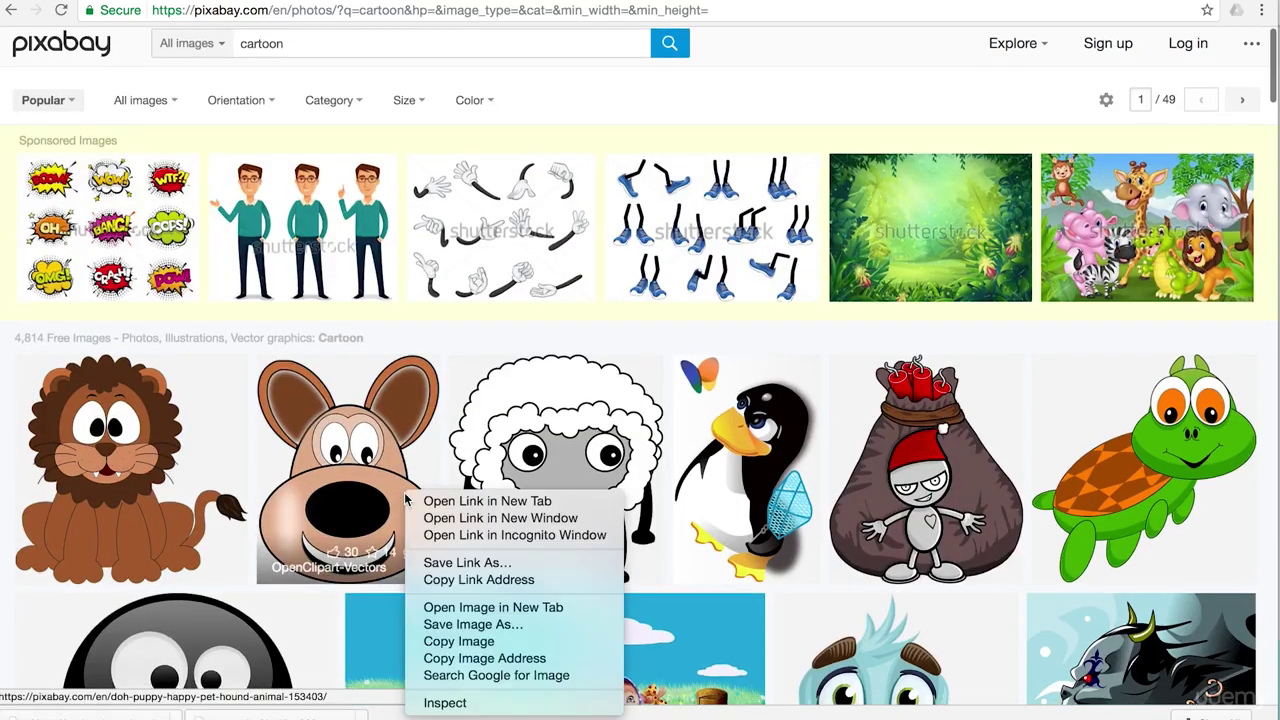
pyautogui.rightClick(406, 492)
pyautogui.click(78, 612)
pyautogui.scroll(-5, 78, 612)
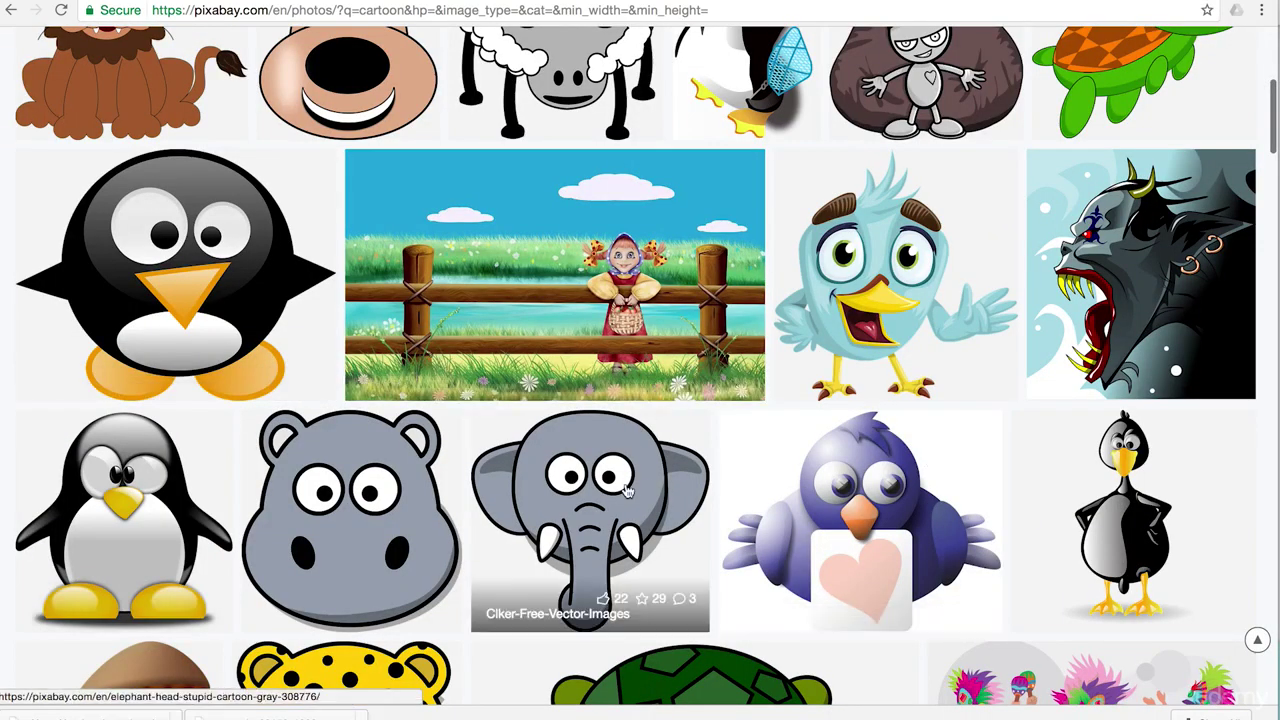
# - Download the grey cartoon hippo head as a 1270×1280 PNG
pyautogui.click(415, 492)
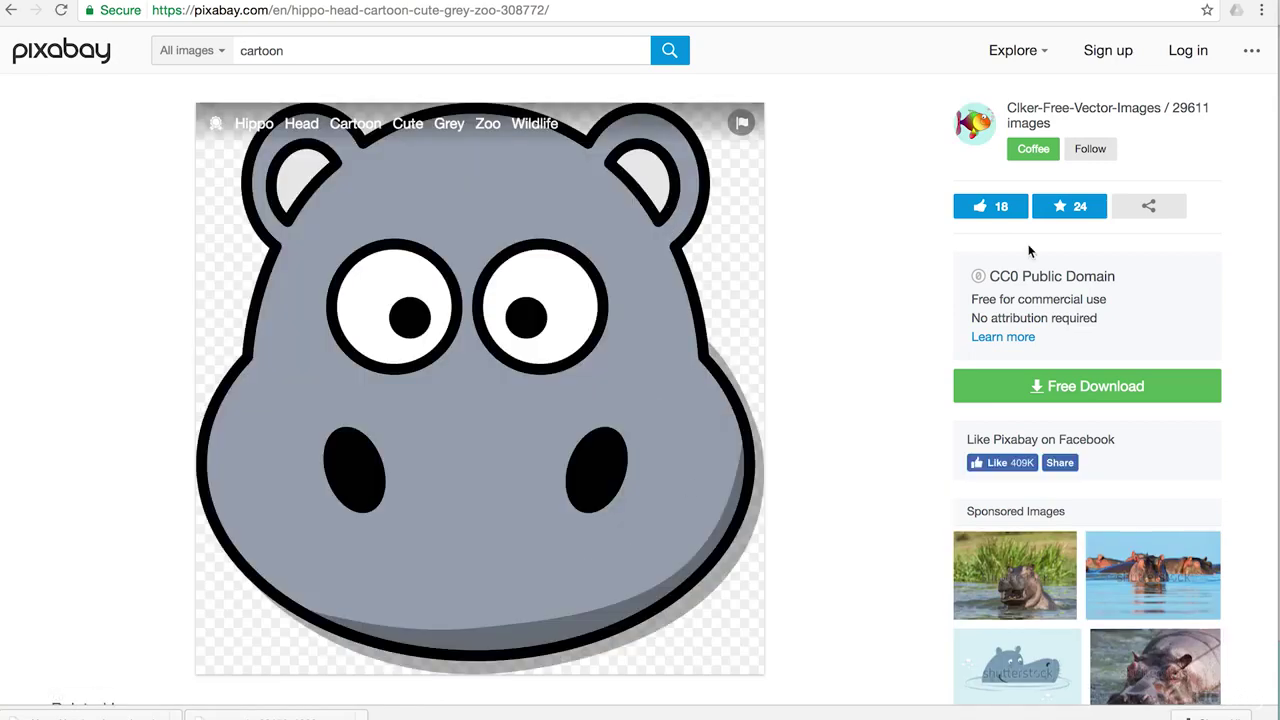
pyautogui.click(1037, 392)
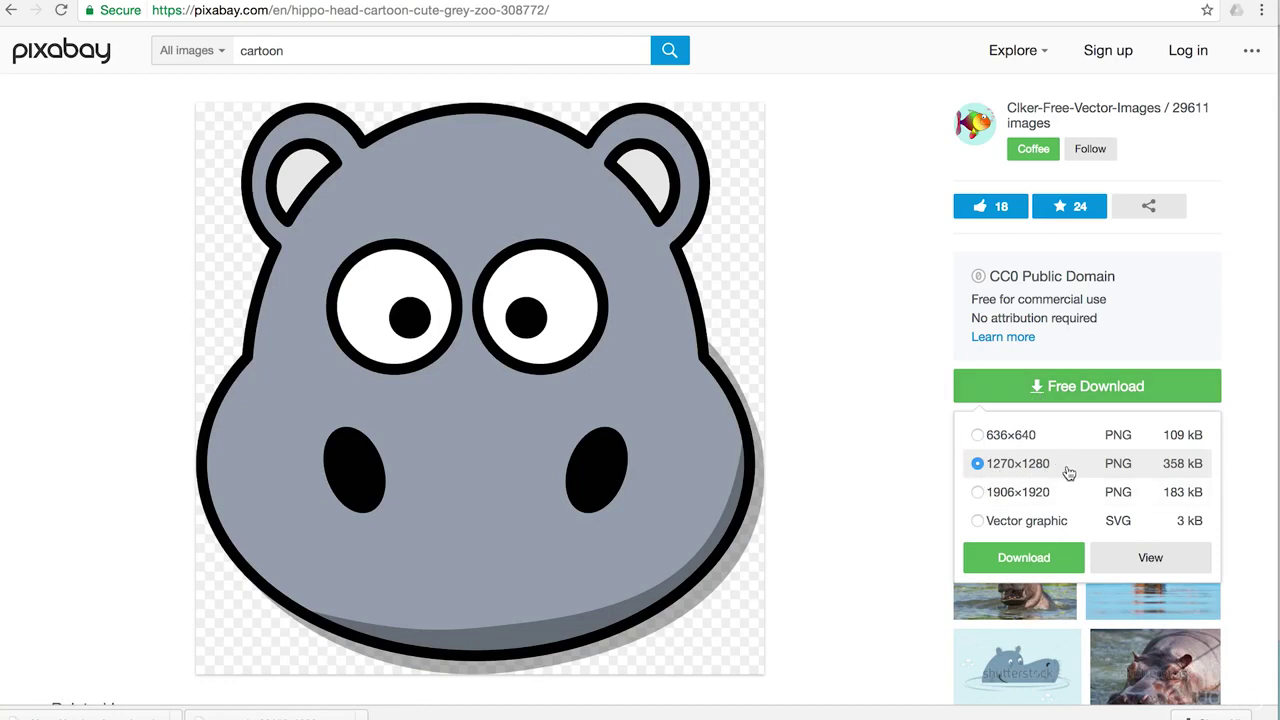
pyautogui.click(1035, 562)
pyautogui.click(62, 524)
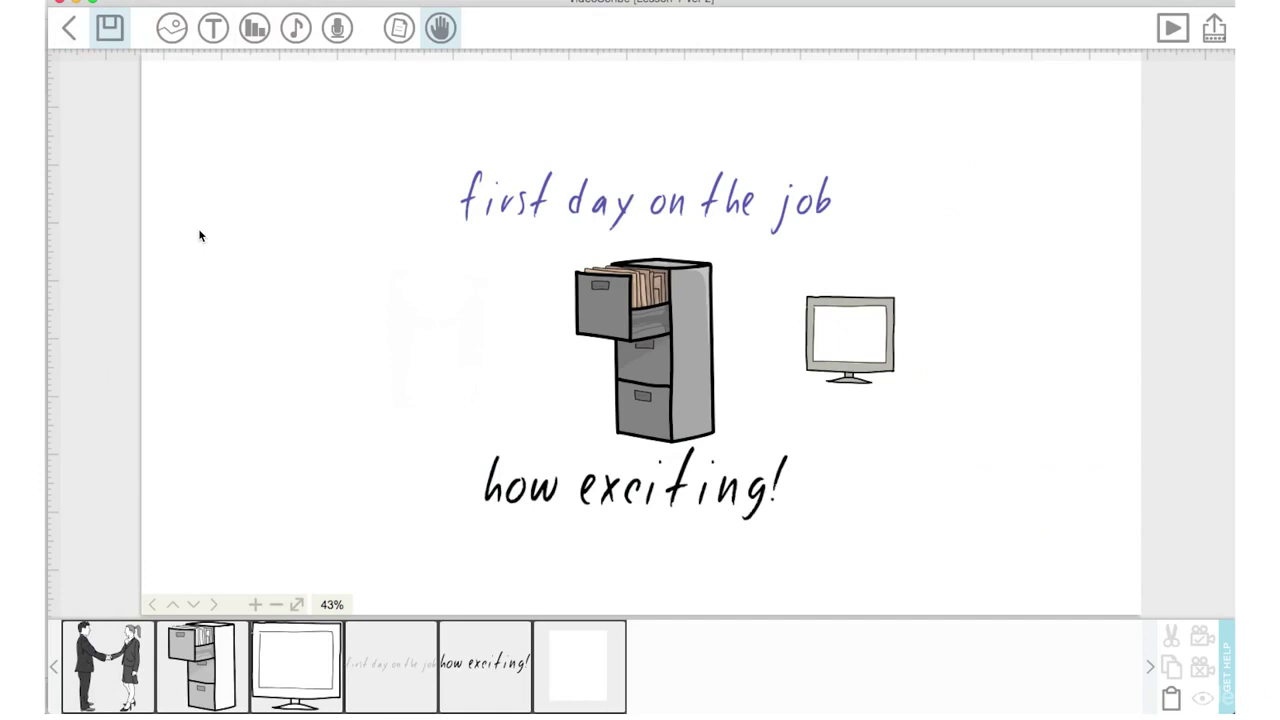
# - Import hippo-308772_1280.png from the Downloads folder as a new image
pyautogui.click(168, 33)
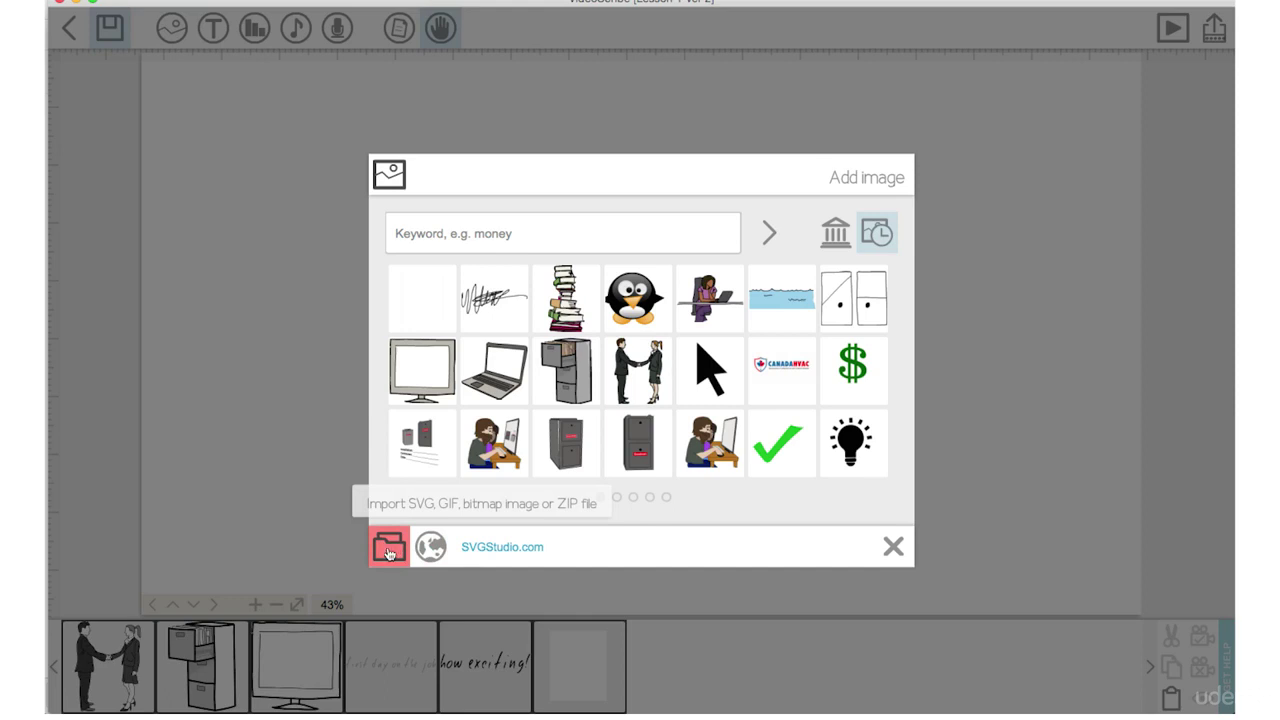
pyautogui.click(388, 552)
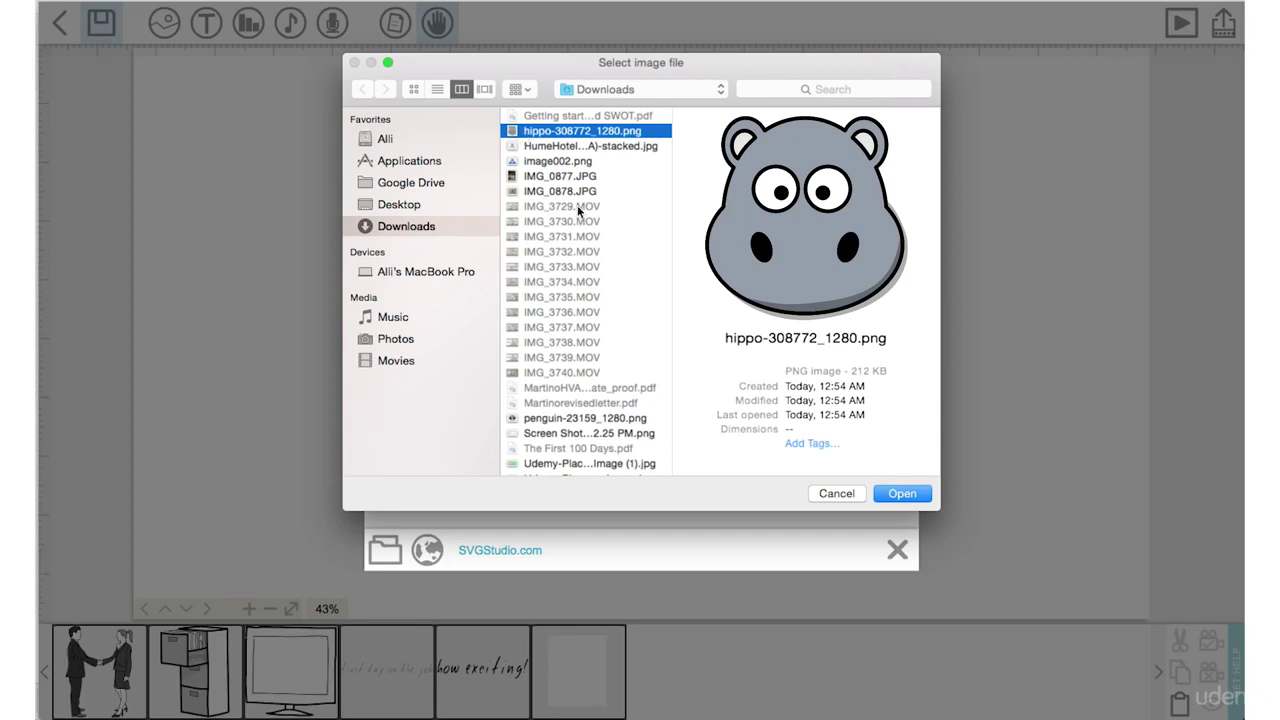
pyautogui.click(902, 493)
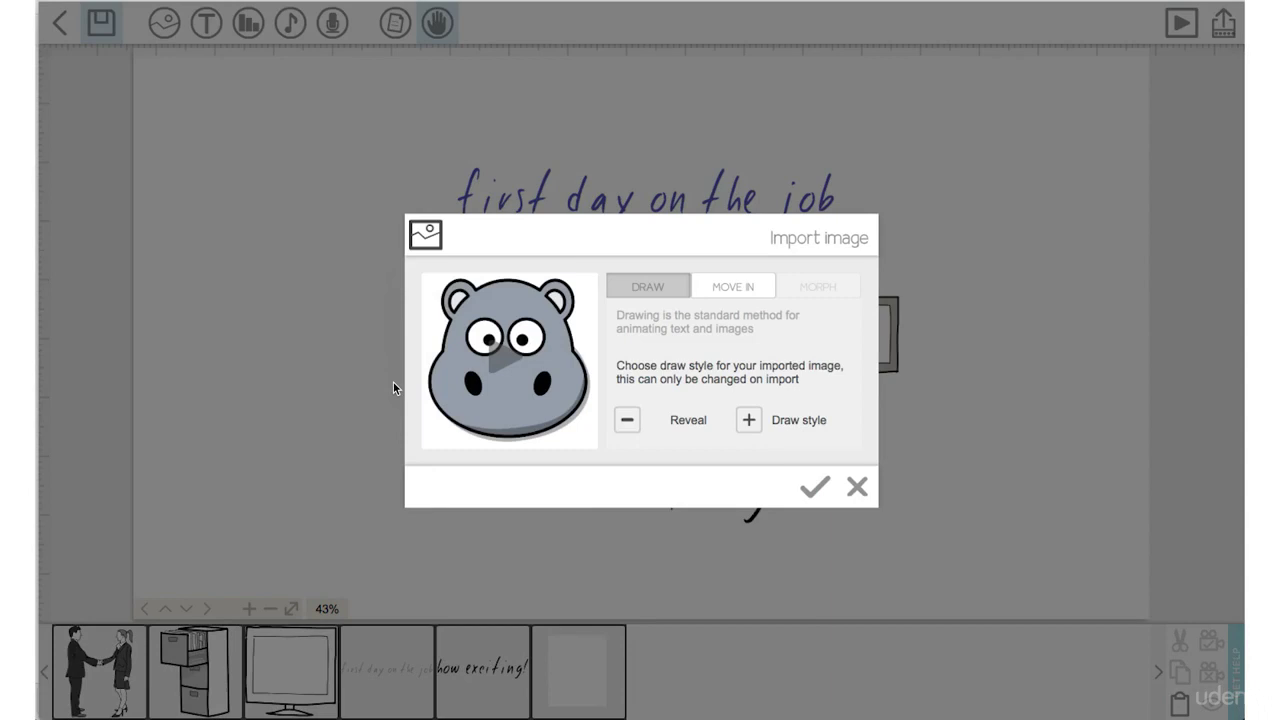
# - Compare the Sketch and Reveal draw previews, then add the hippo using Reveal
pyautogui.click(503, 357)
pyautogui.click(760, 422)
pyautogui.click(502, 359)
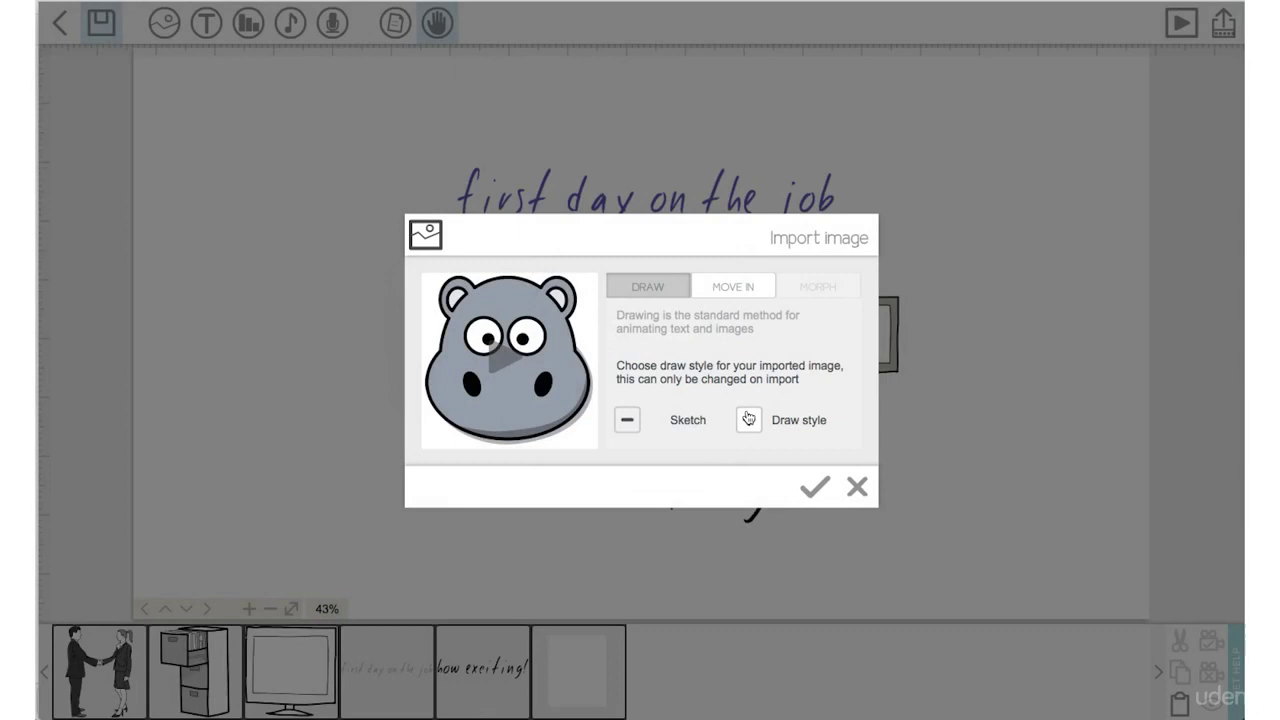
pyautogui.click(749, 420)
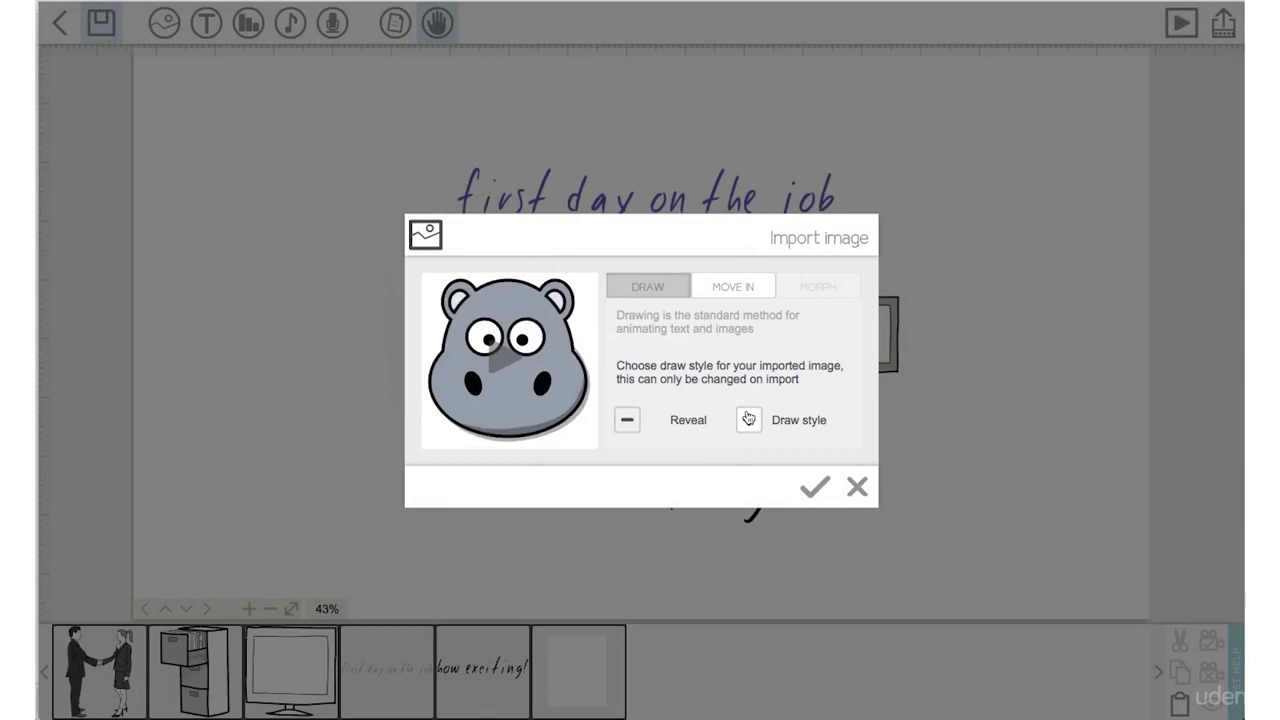
pyautogui.click(505, 372)
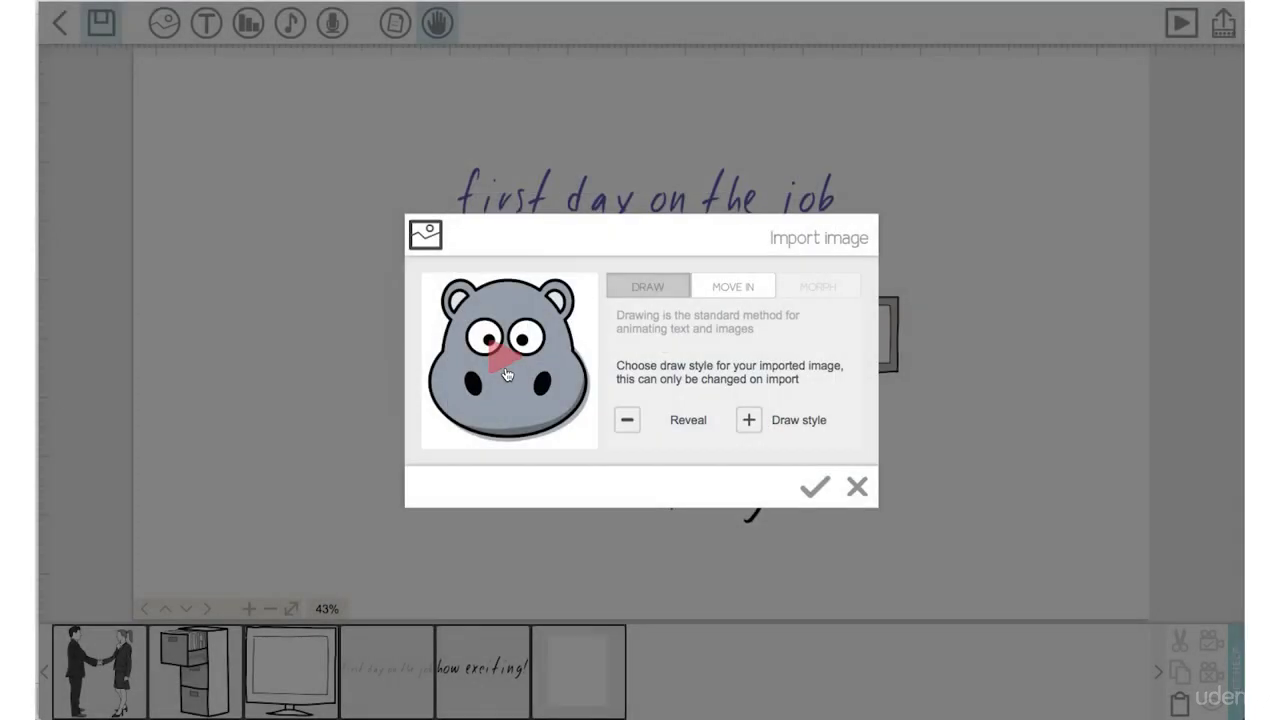
pyautogui.click(814, 487)
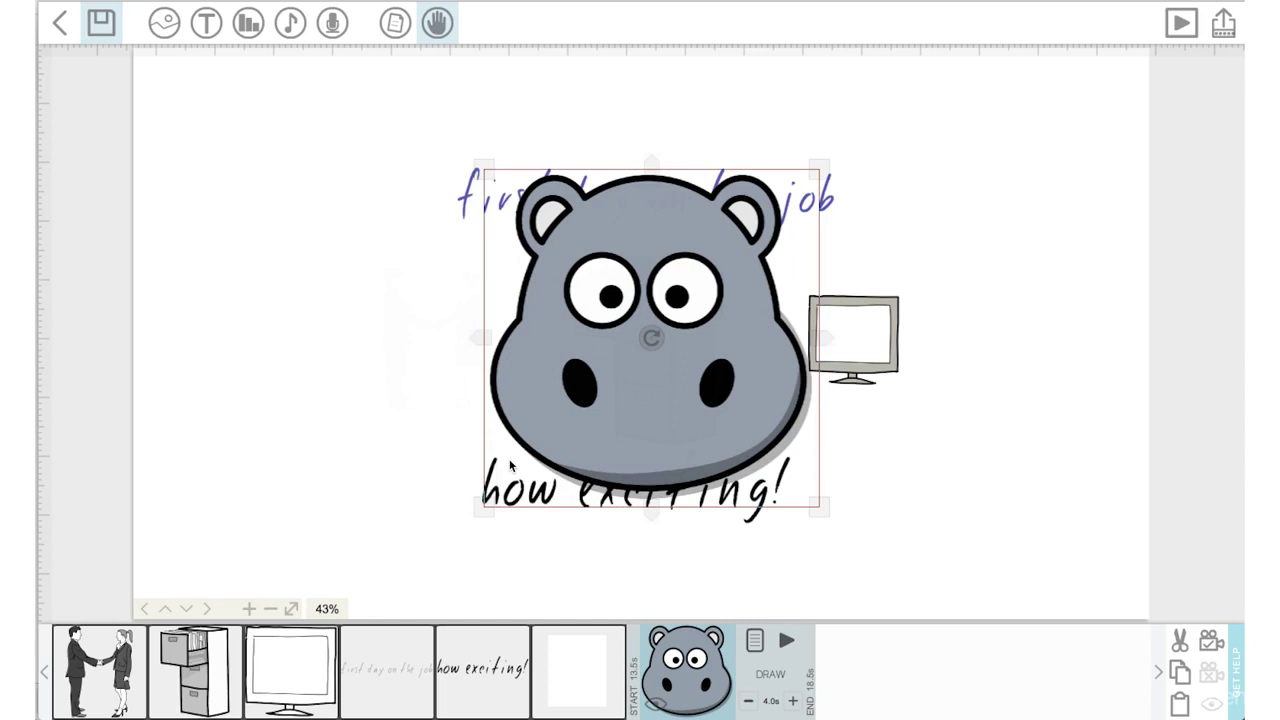